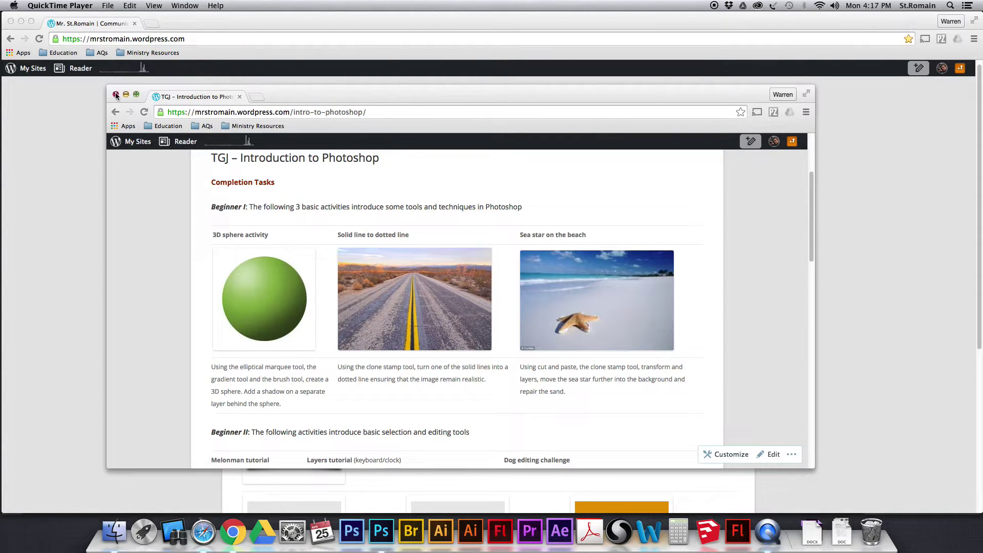
Close the front browser window and open the Completion Tasks page from the Grade 10 CommTech course's Introduction to Photoshop unit.
click(116, 95)
click(300, 355)
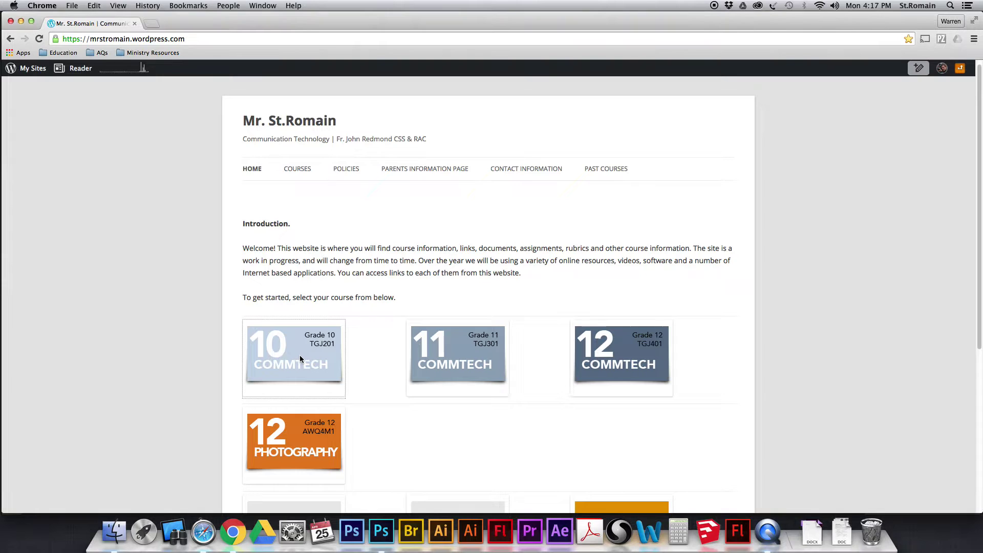
click(299, 355)
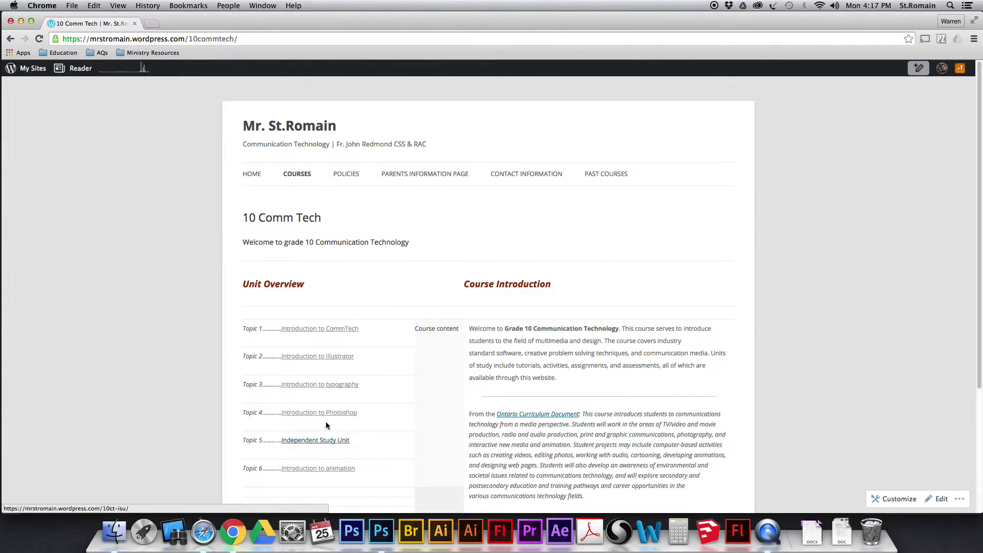
click(298, 415)
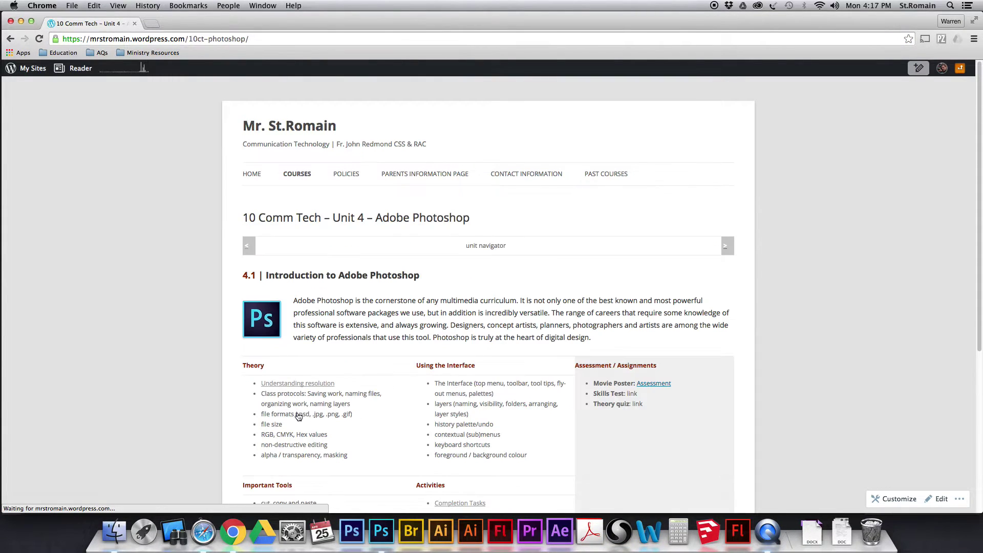
scroll(453, 405, down, 3)
drag(418, 421, 444, 419)
click(462, 439)
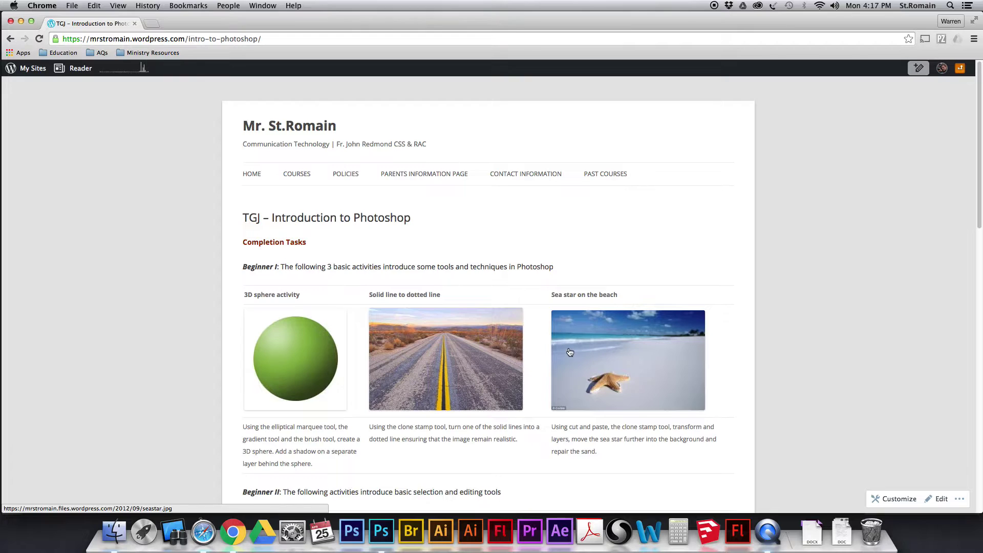
Look over the Photoshop completion tasks and open the full-size road image of the "Solid line to dotted line" activity.
scroll(570, 352, down, 10)
scroll(570, 352, up, 6)
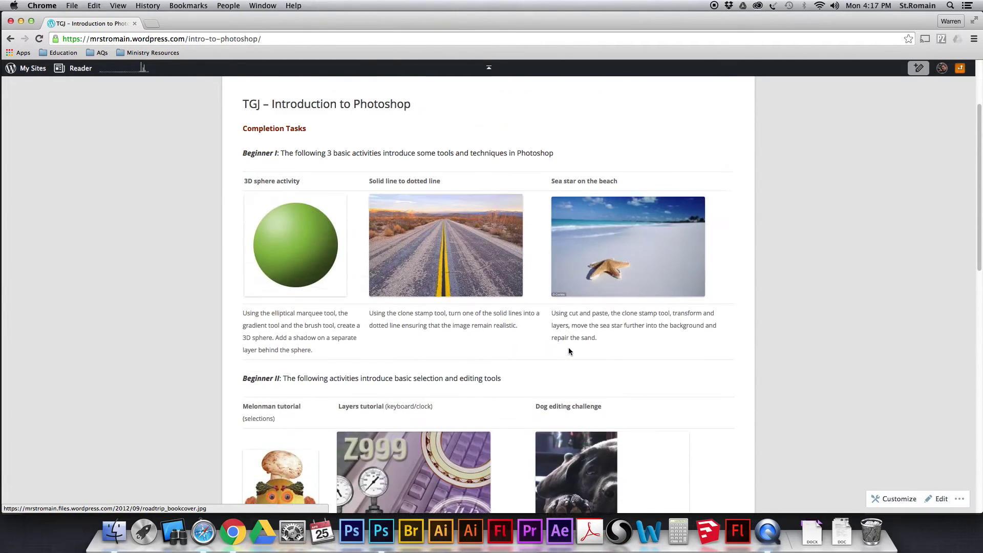
scroll(569, 351, up, 3)
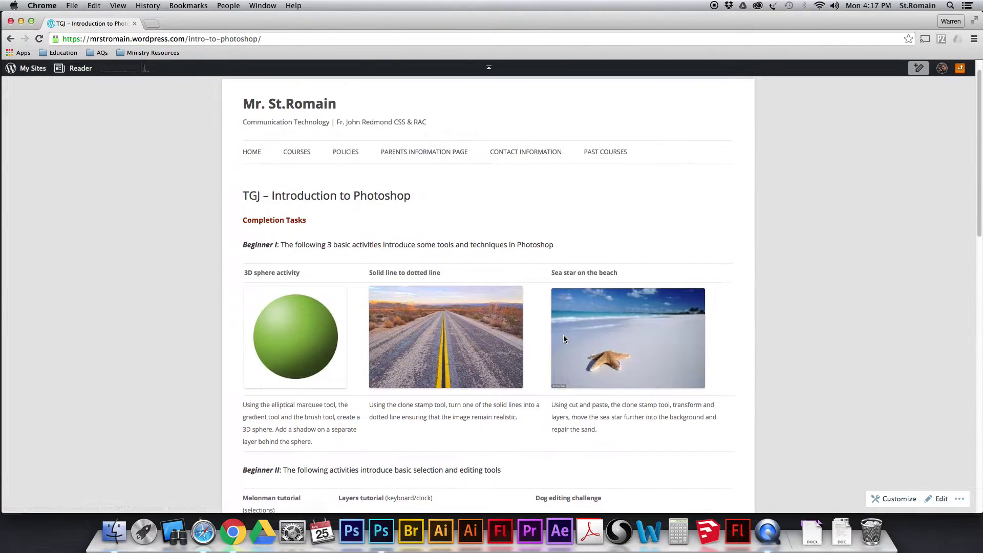
click(445, 332)
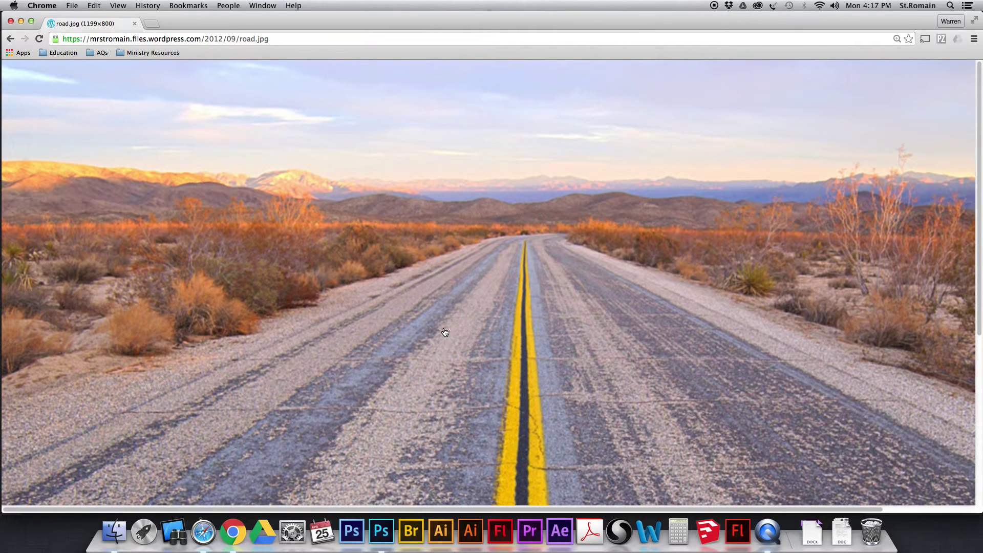
right_click(433, 310)
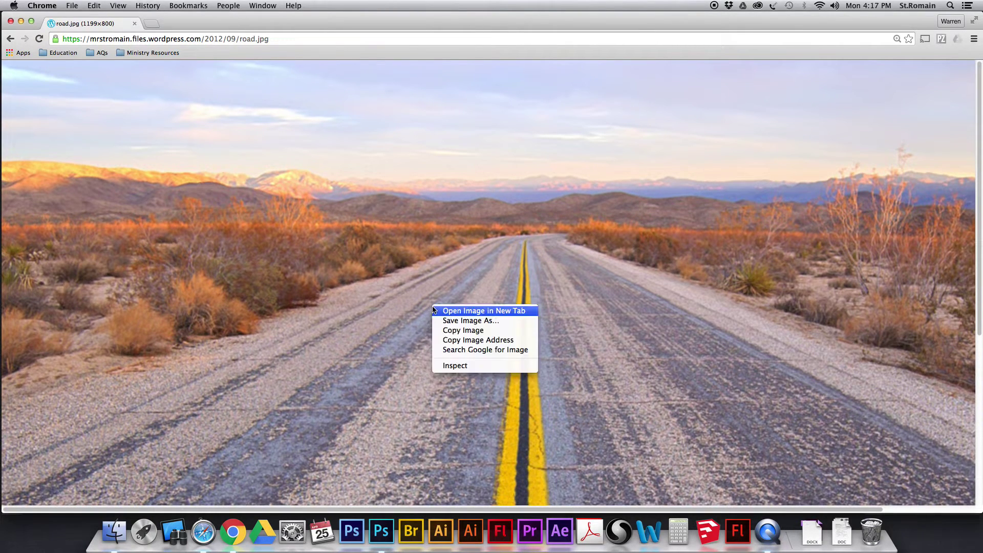
click(328, 307)
Open road-2.jpg in Photoshop and reset the Essentials workspace.
drag(123, 435, 381, 532)
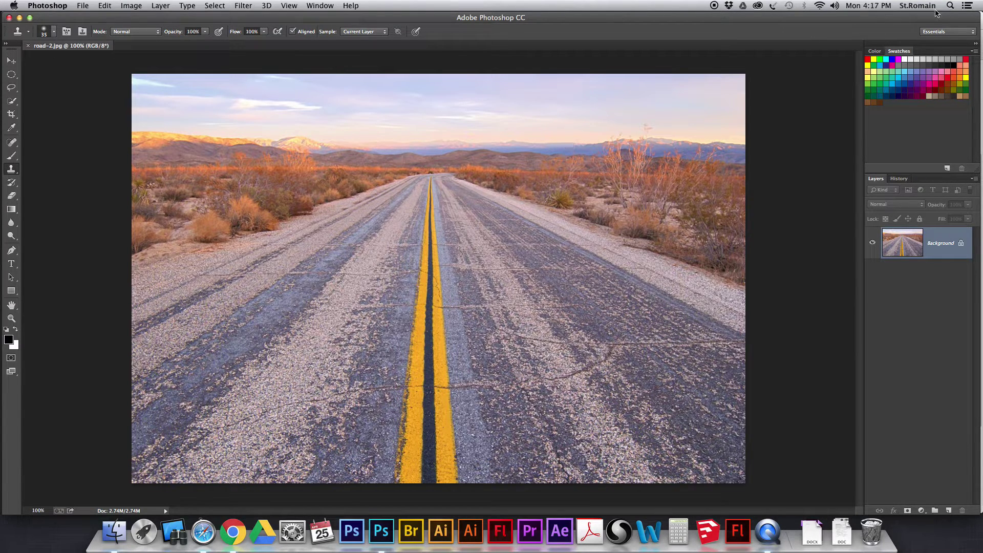
click(936, 32)
click(936, 31)
click(935, 32)
click(942, 90)
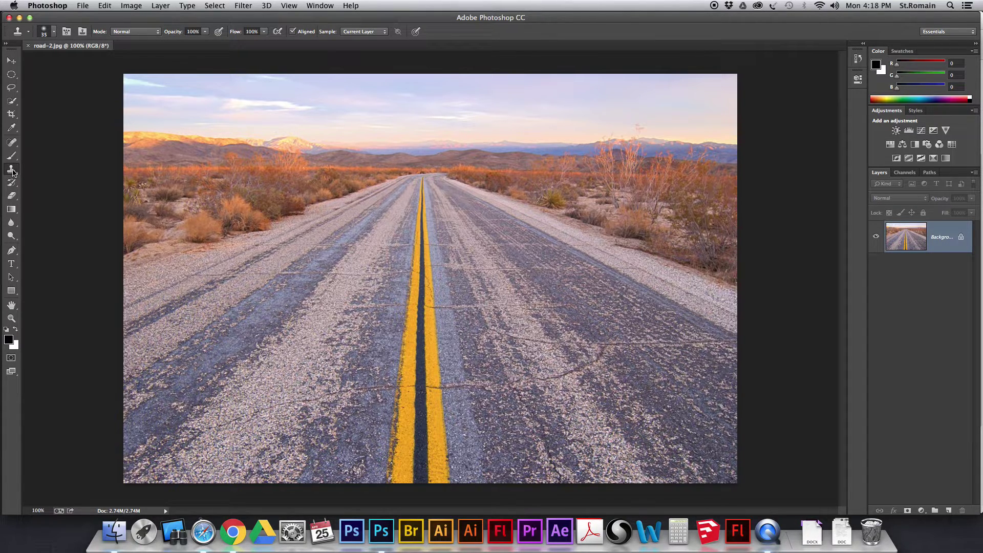
Go back to the task page in Chrome, review the "Solid line to dotted line" instructions, and return to Photoshop.
key(super+Tab)
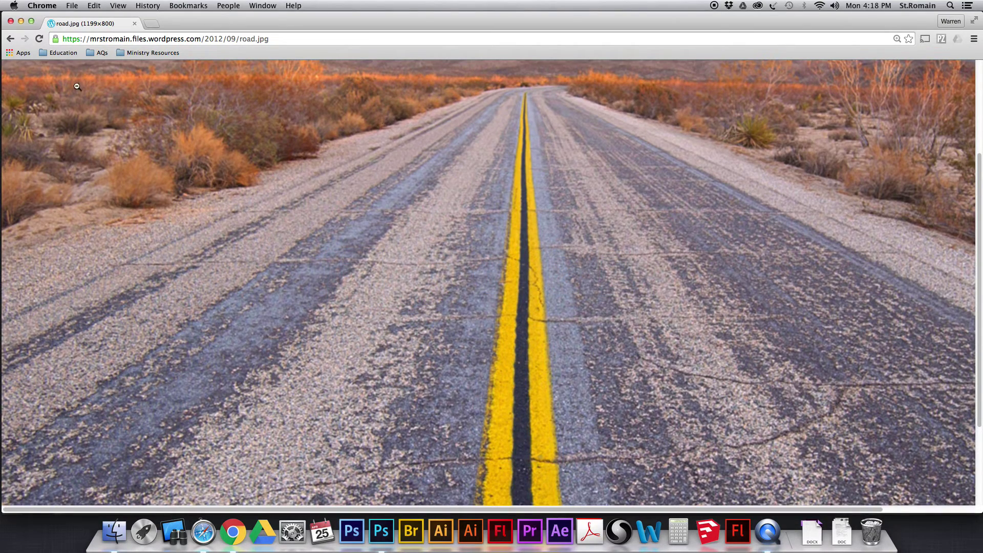
key(super+bracketleft)
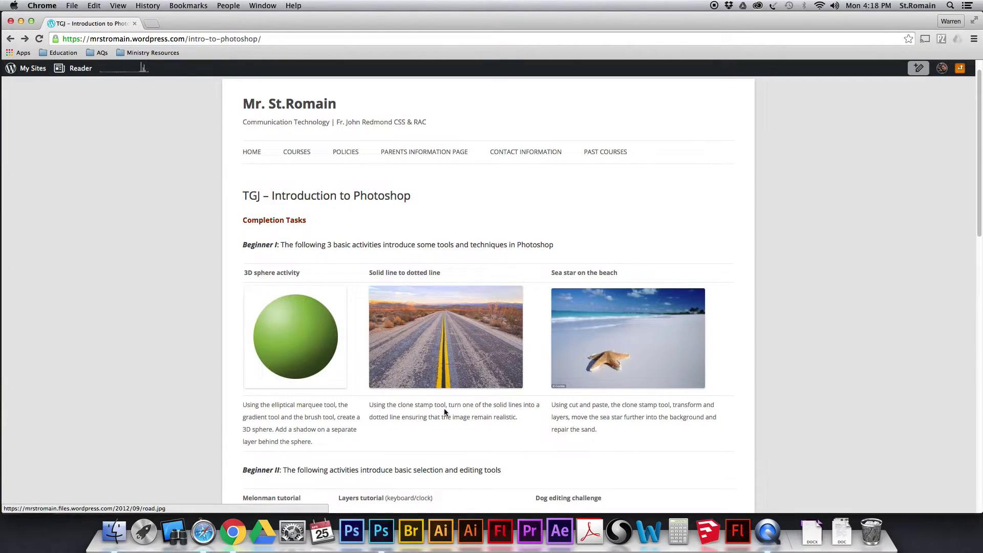
drag(371, 405, 510, 406)
drag(377, 418, 517, 419)
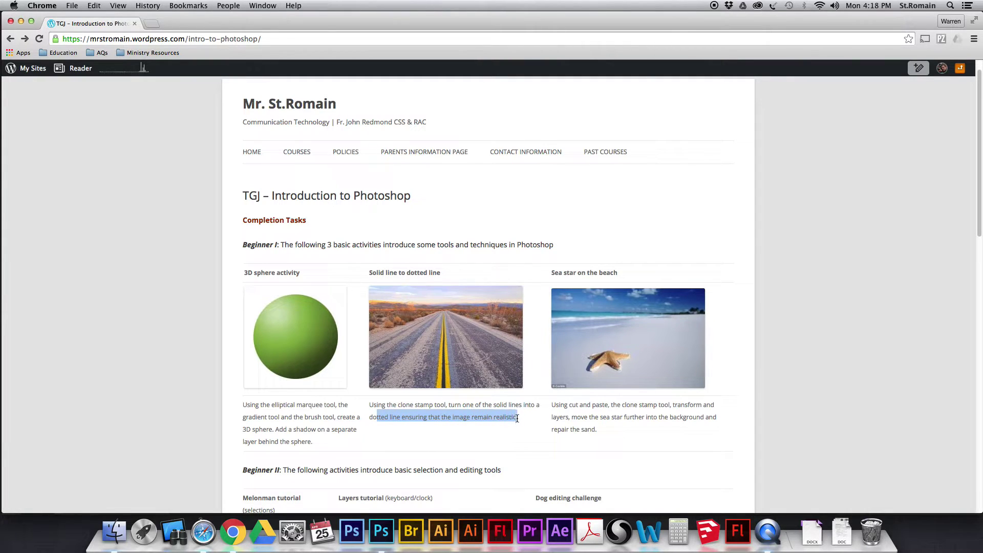
click(518, 418)
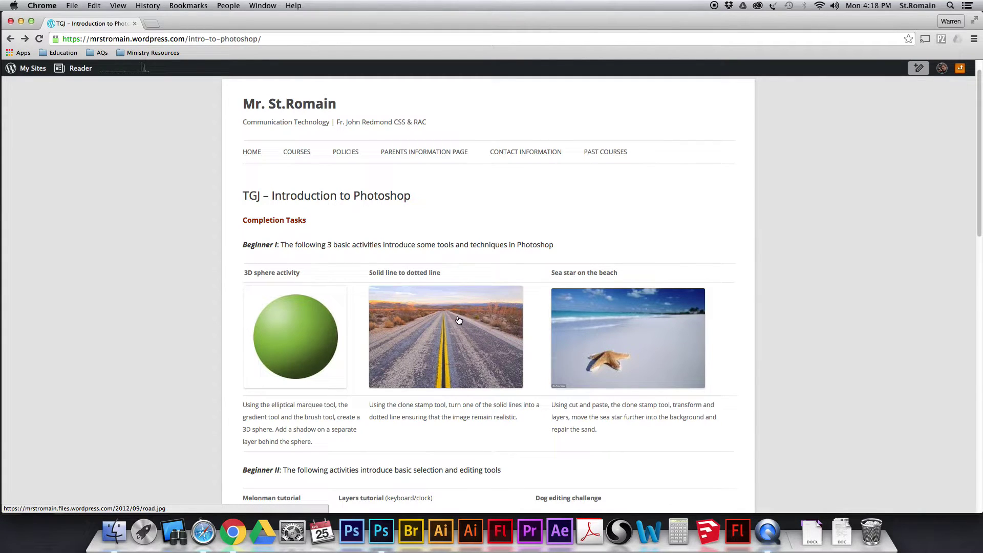
click(381, 531)
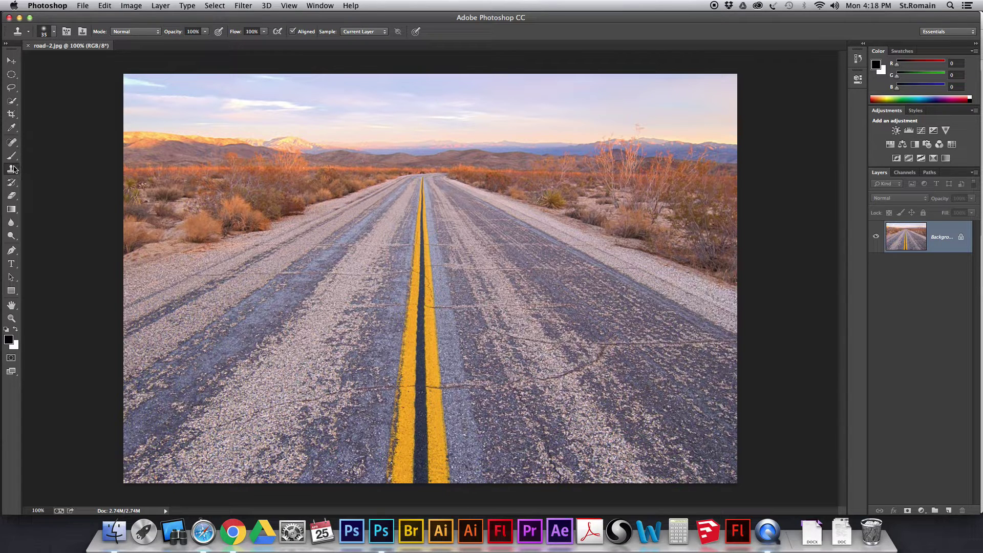
Select the Clone Stamp tool and review its blend mode, opacity, flow and sample options, keeping the sample on Current Layer.
right_click(13, 169)
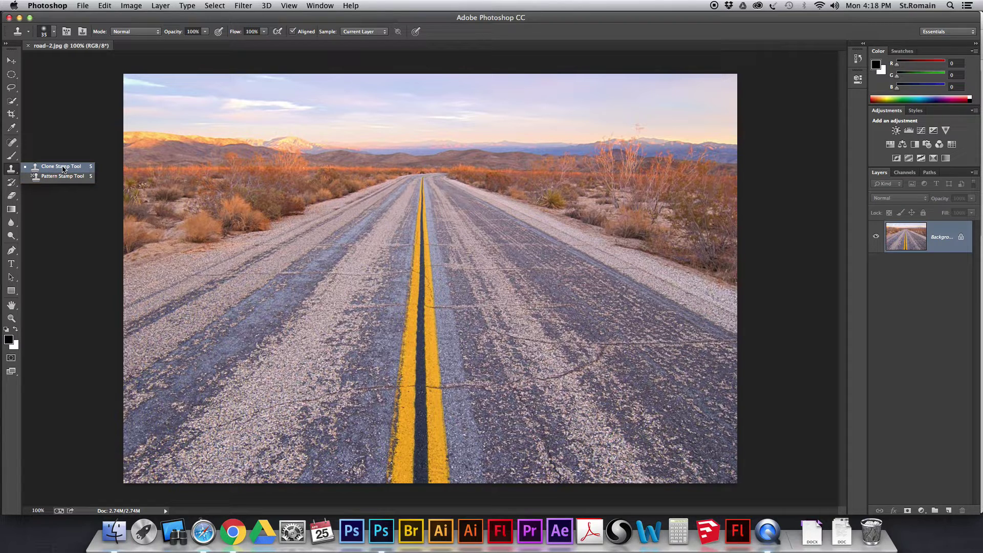
click(63, 167)
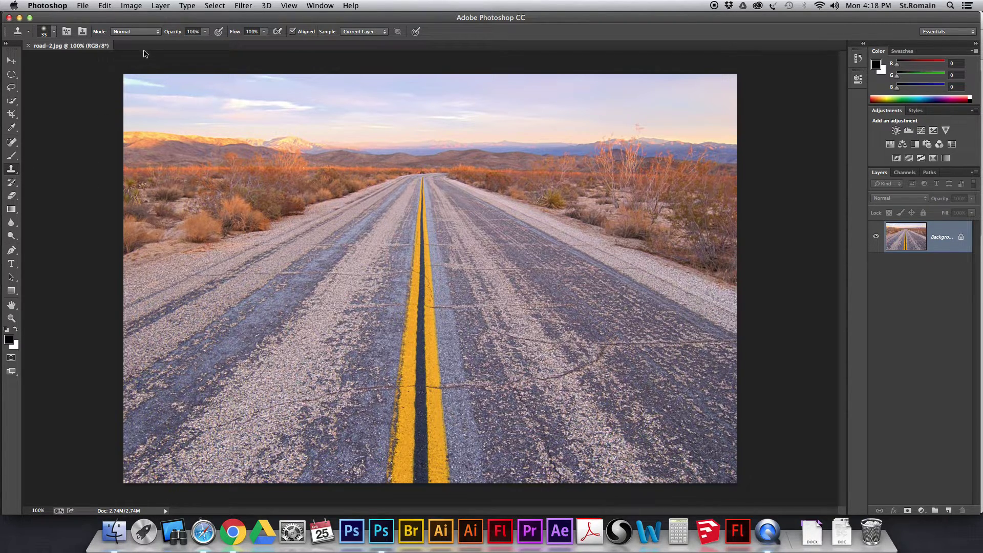
click(143, 33)
click(143, 32)
click(203, 32)
click(204, 33)
click(263, 32)
click(264, 32)
click(383, 32)
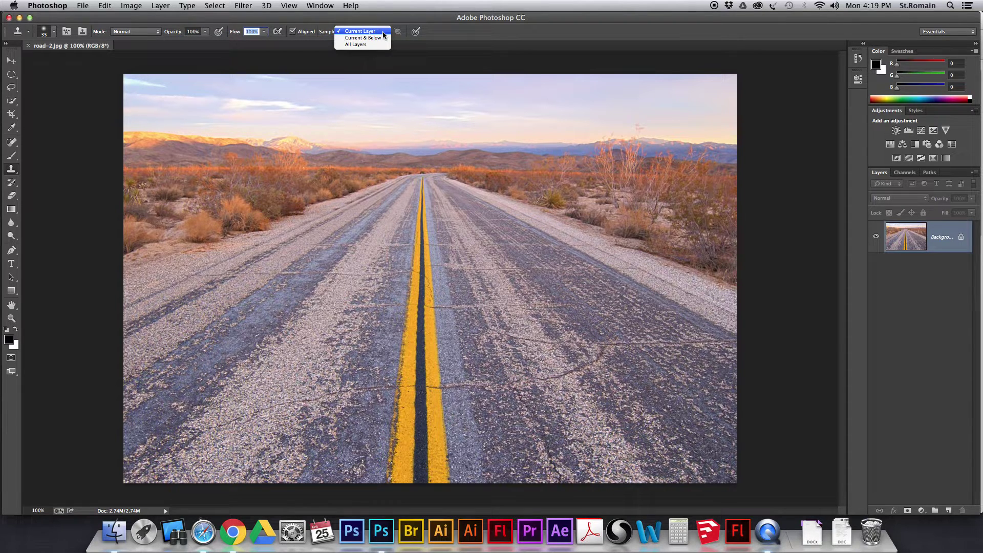
click(384, 32)
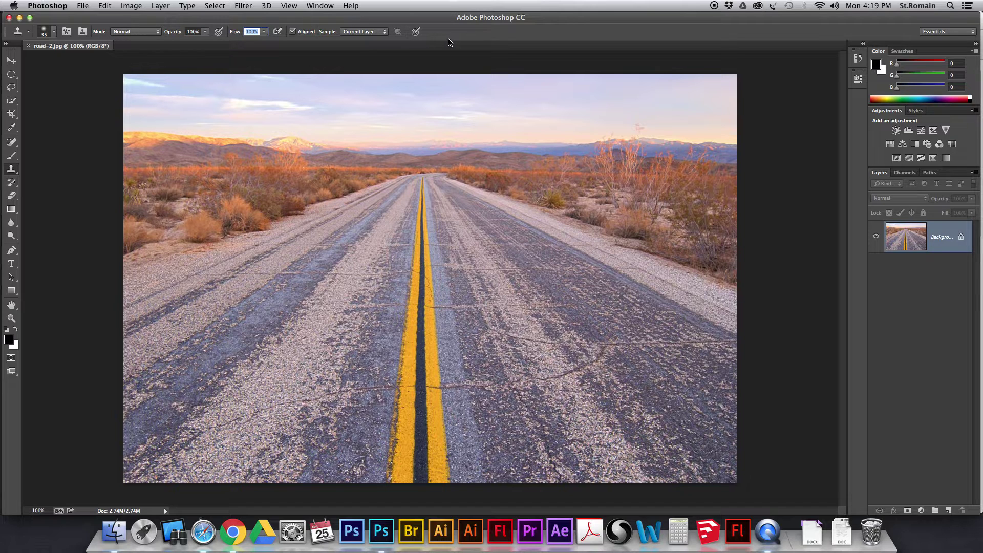
Set the clone brush size to 53 px and try to paint over the distant mountains without defining a source.
click(54, 32)
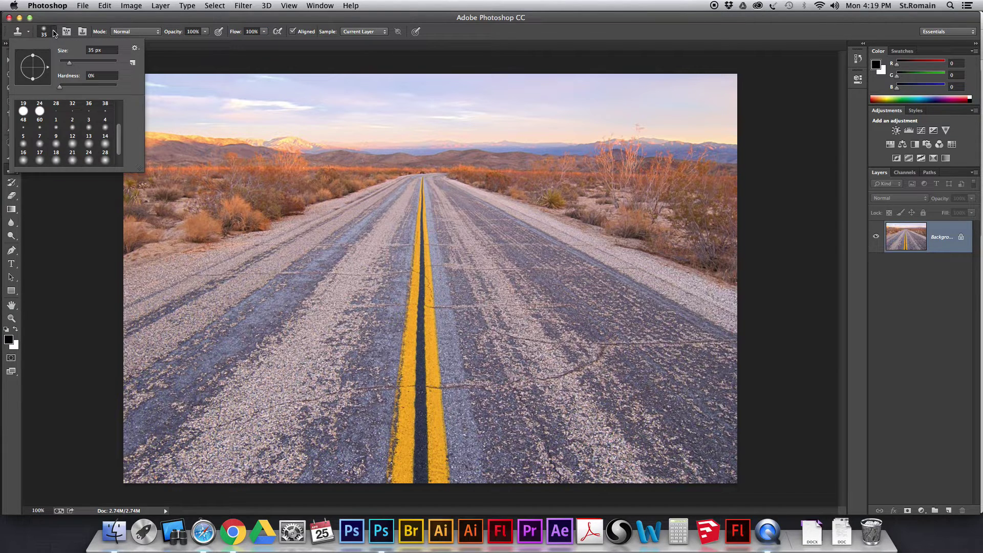
click(55, 33)
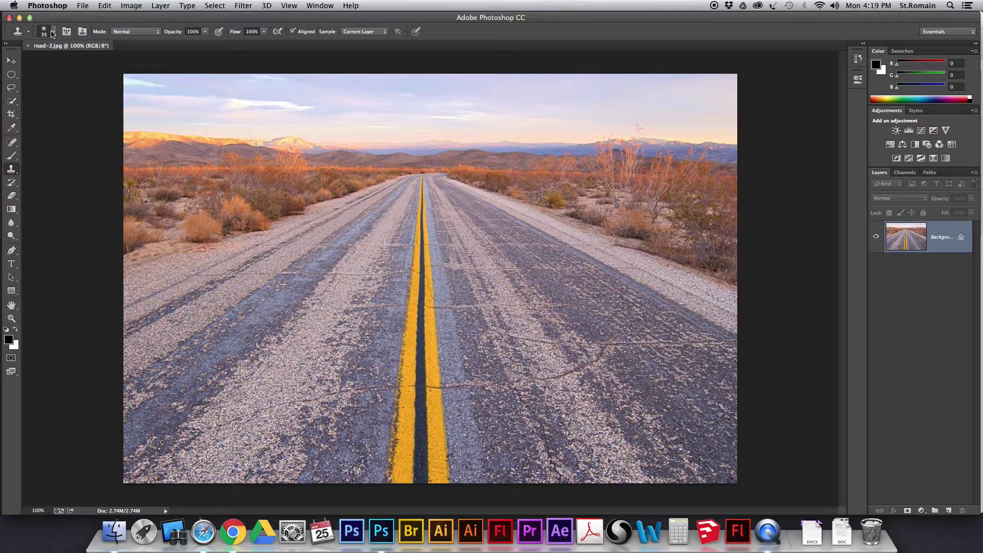
click(54, 32)
mouse_move(70, 66)
mouse_down()
mouse_move(105, 67)
mouse_move(80, 67)
mouse_up()
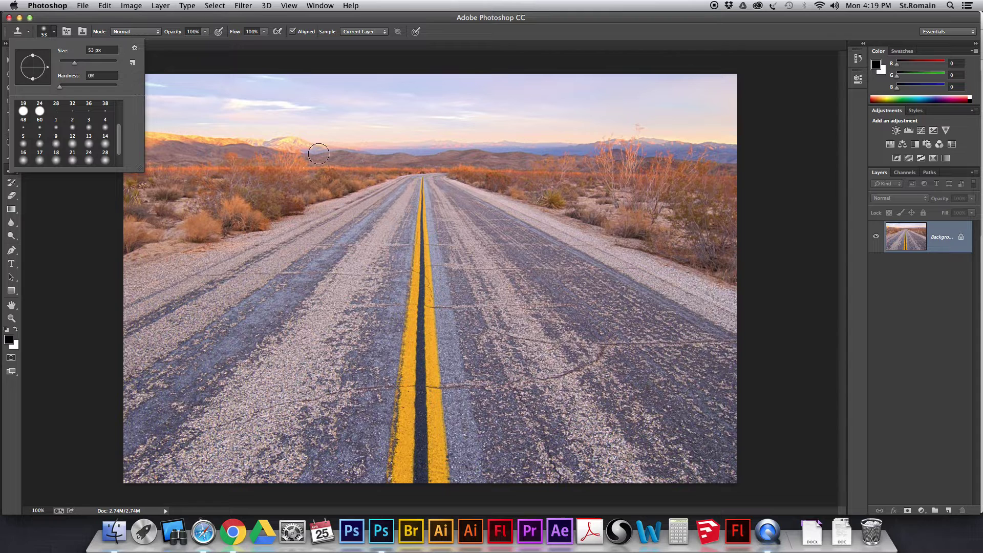
click(331, 138)
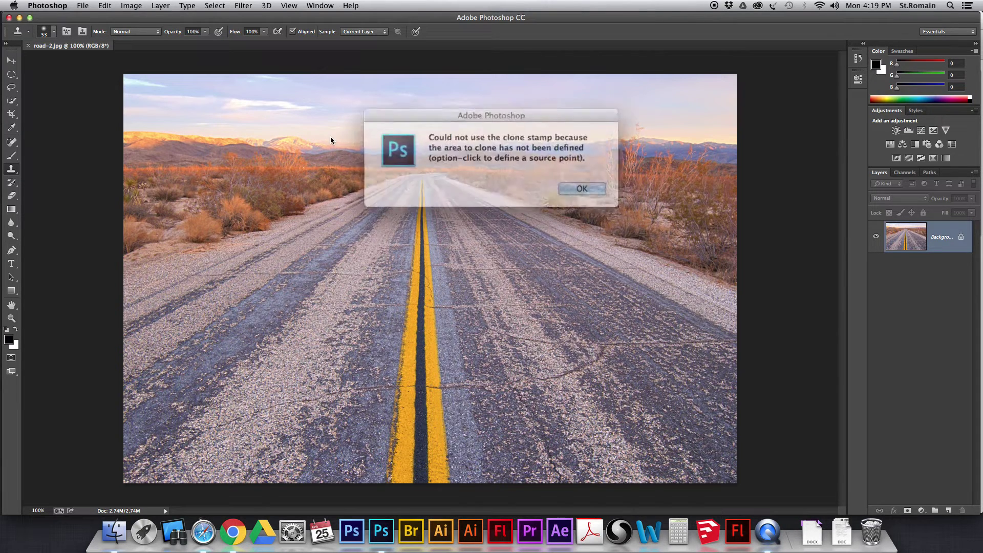
click(568, 183)
Enlarge the clone brush to 500 px and shrink it again, finishing at 90 px.
key(bracketright)
key(bracketright)
key(bracketright)
key(bracketright)
key(bracketright)
key(bracketright)
key(bracketright)
key(bracketright)
key(bracketright)
key(bracketright)
key(bracketright)
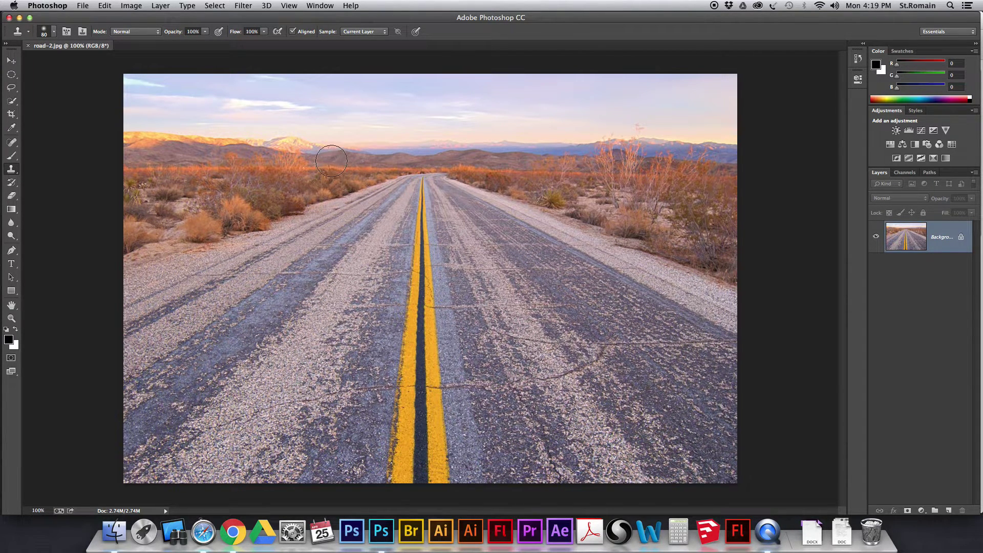
key(bracketleft)
key(bracketleft)
key(bracketleft)
key(bracketleft)
key(bracketleft)
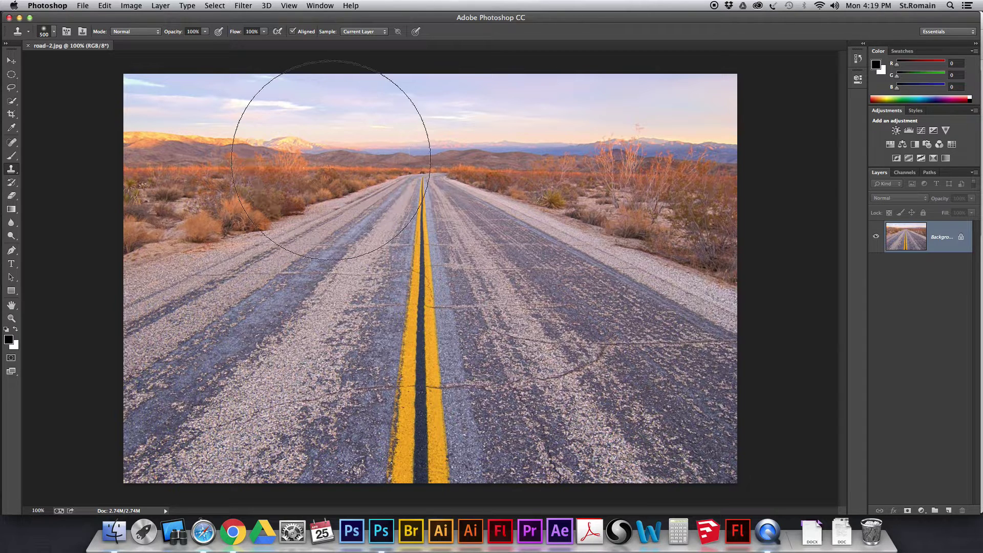
key(bracketleft)
key(bracketleft)
key(bracketleft)
key(bracketleft)
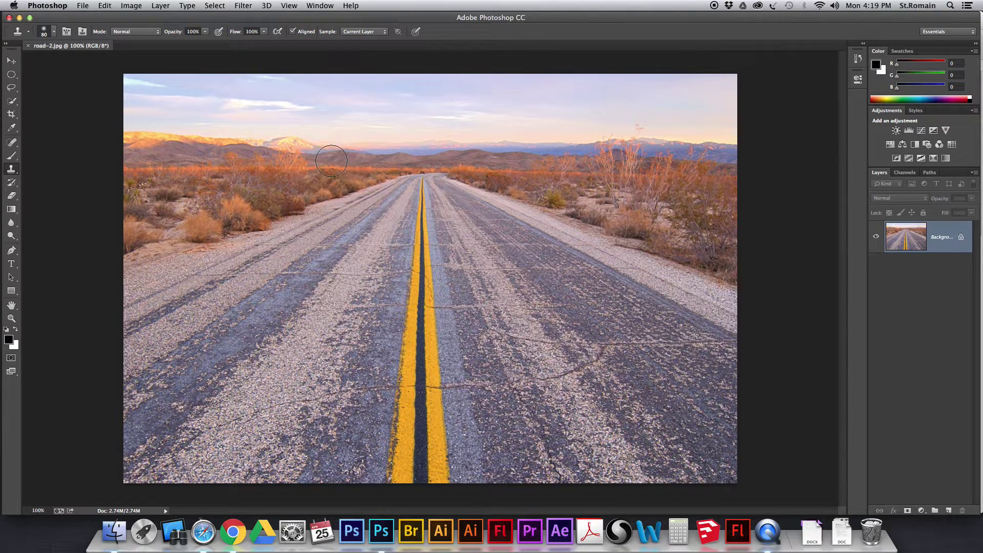
key(bracketright)
key(bracketright)
Set the clone brush size to 89 px and browse the hard and soft brush presets.
click(54, 32)
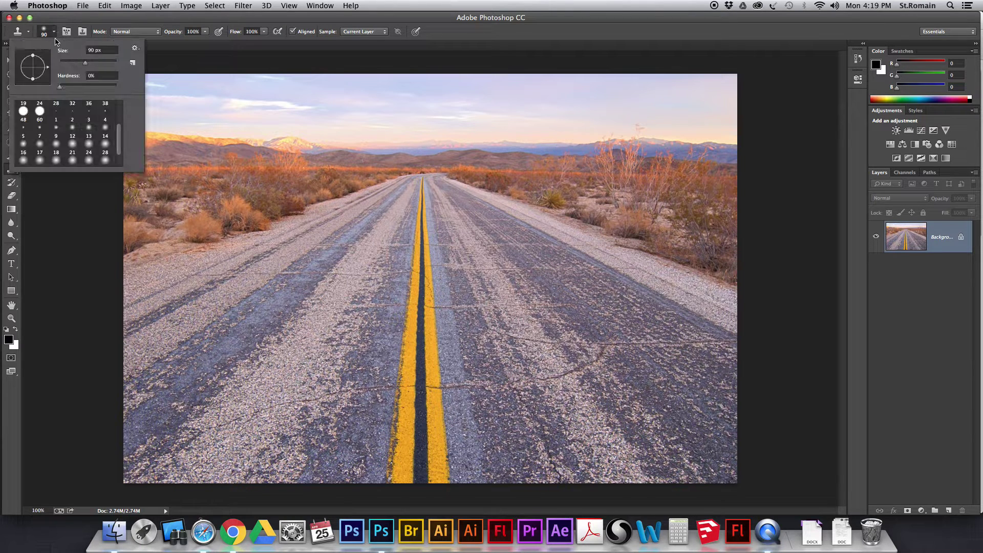
drag(85, 62, 86, 62)
scroll(56, 108, up, 3)
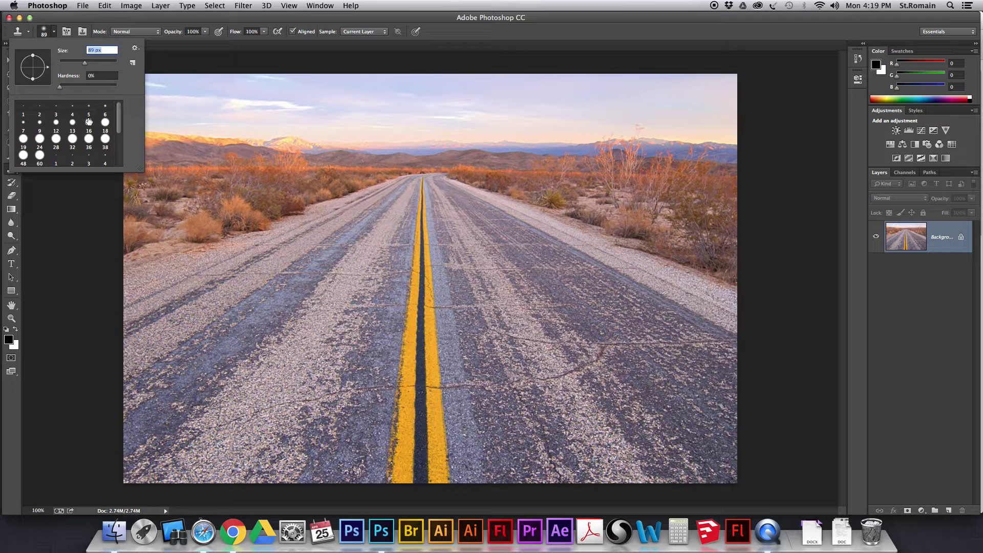
scroll(87, 128, down, 5)
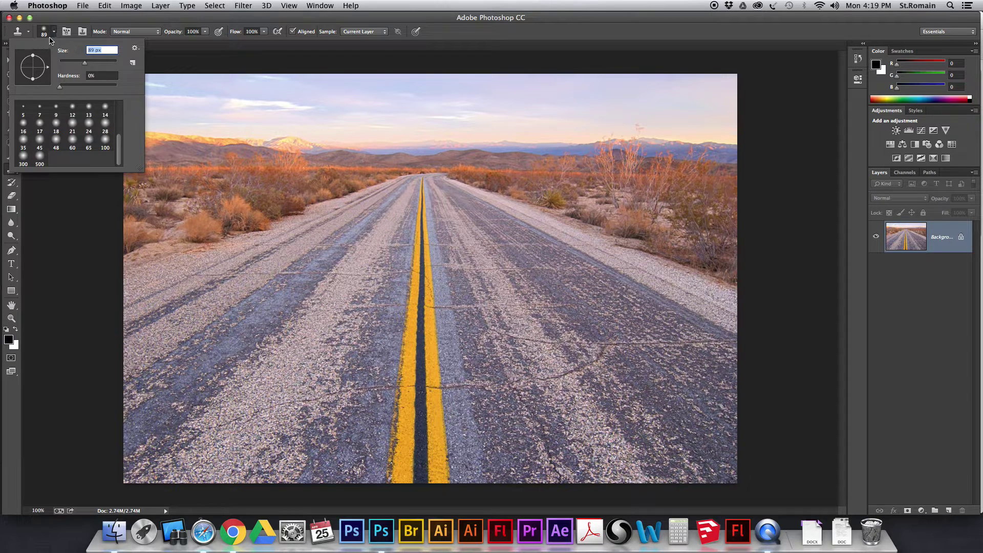
click(47, 23)
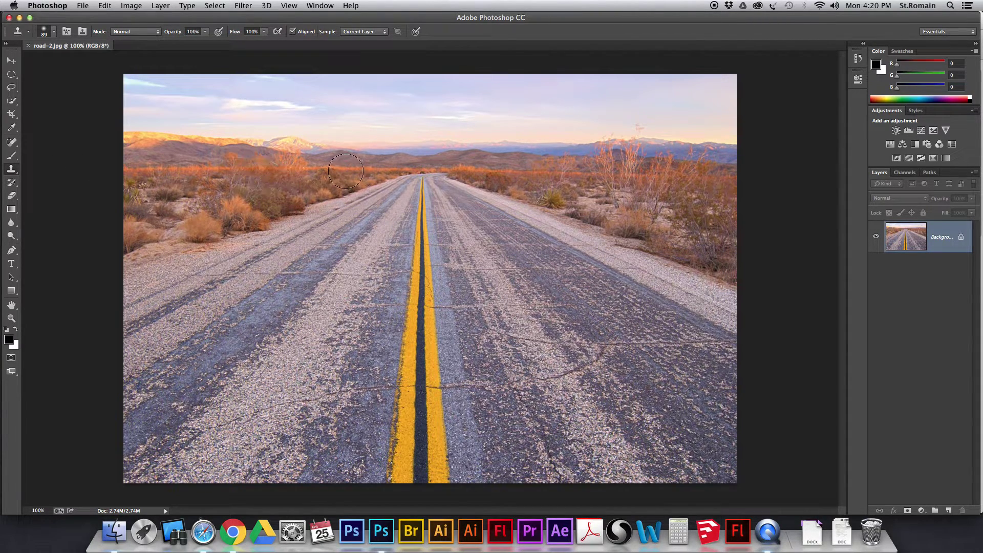
Try to clone over the shrubs left of the road without a source point, and dismiss the alert.
click(350, 165)
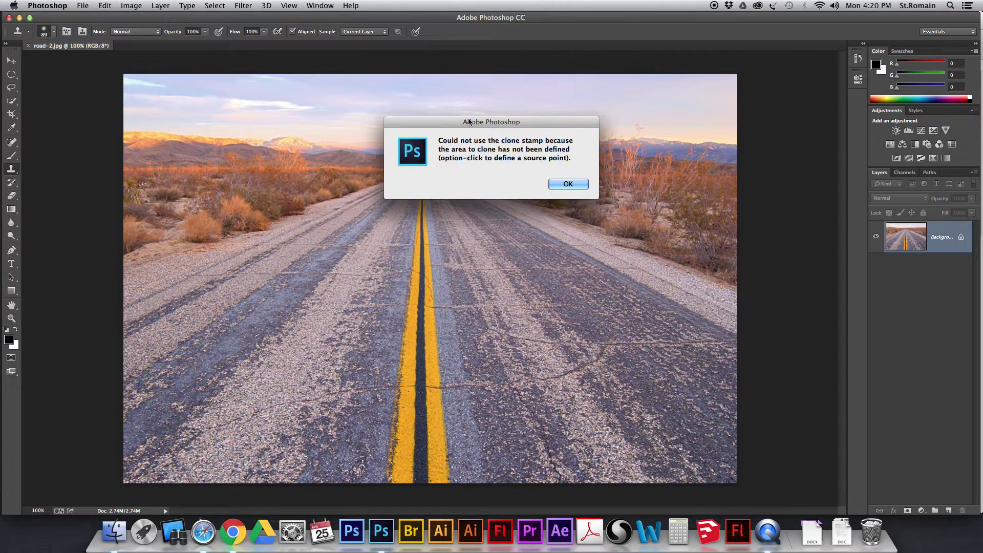
drag(435, 153, 420, 129)
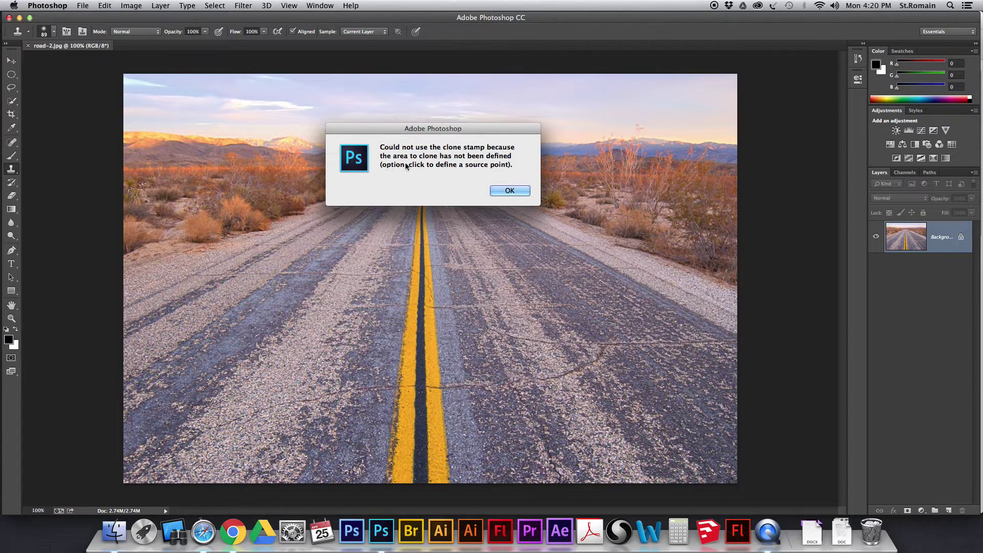
click(502, 193)
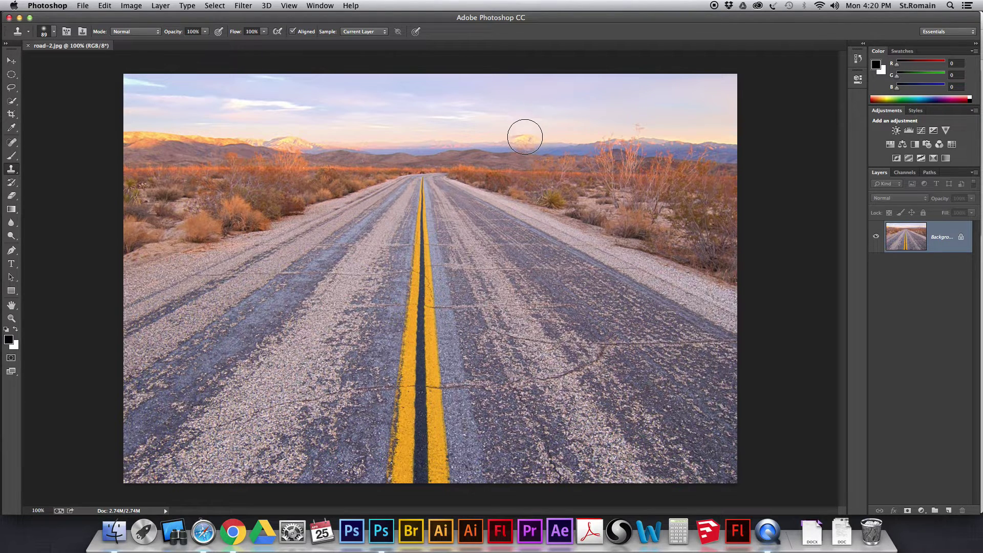
Clone the sunlit peak and shrubs onto the horizon right of the road, and sample the small round shrub beside the left shoulder.
alt+click(421, 187)
mouse_move(567, 140)
mouse_down()
mouse_move(540, 151)
mouse_move(605, 168)
mouse_move(580, 163)
mouse_move(525, 194)
mouse_move(625, 243)
mouse_move(598, 236)
mouse_move(539, 176)
mouse_move(530, 152)
mouse_move(558, 172)
mouse_move(564, 151)
mouse_move(548, 148)
mouse_move(557, 157)
mouse_move(524, 187)
mouse_move(565, 197)
mouse_move(493, 203)
mouse_up()
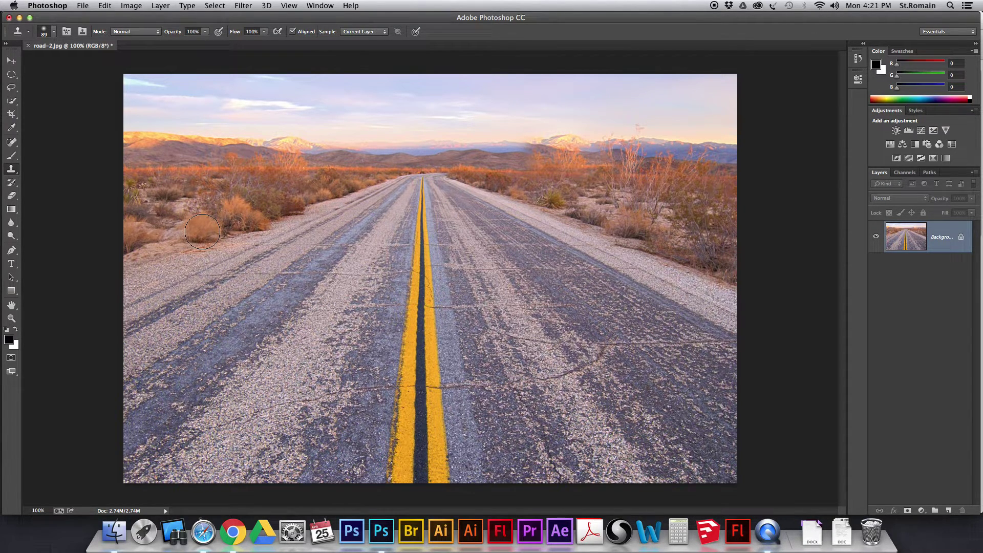
alt+click(202, 231)
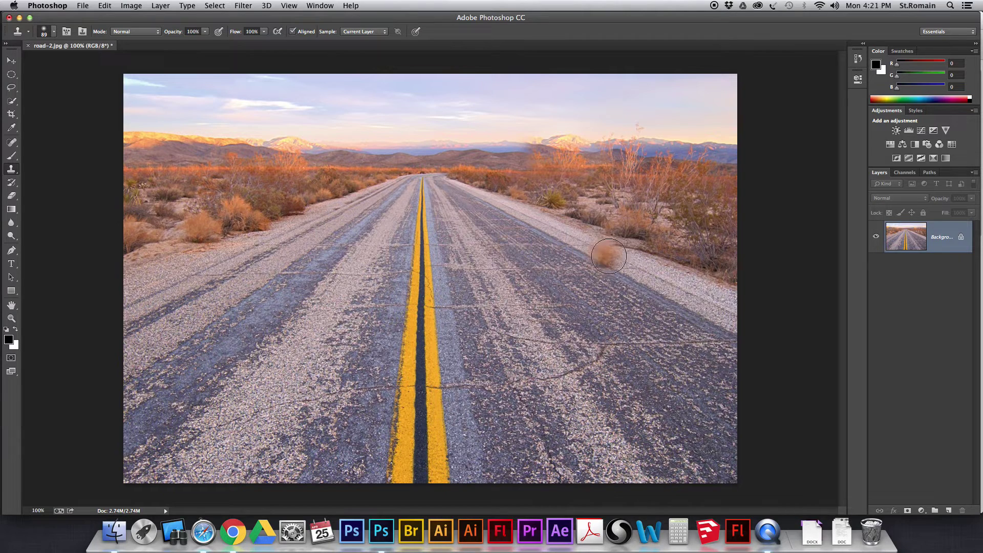
Clone the small round shrub onto two spots along the road's right shoulder.
drag(644, 246, 635, 247)
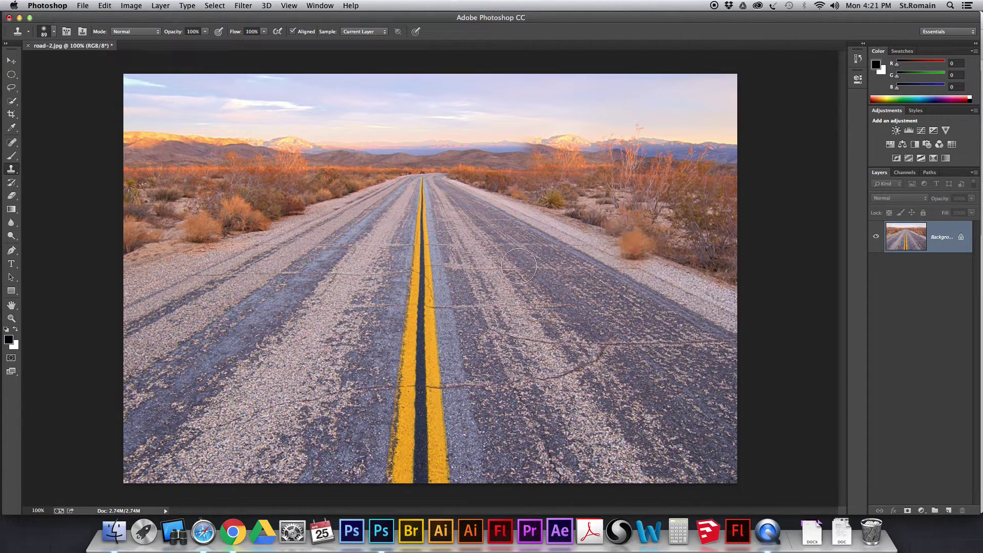
drag(579, 220, 557, 225)
click(551, 220)
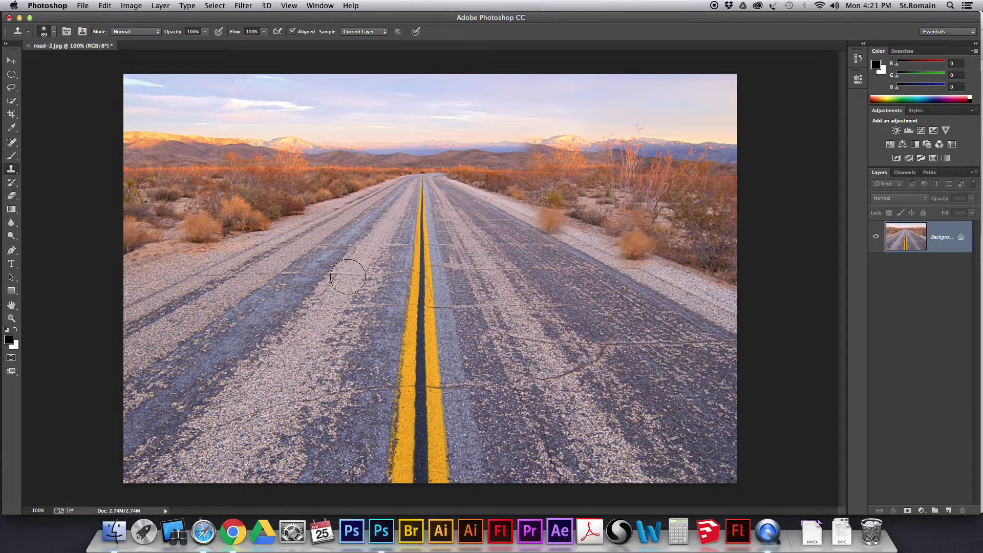
Sample the double yellow line midway up the road and clone a copy of it onto the right lane.
alt+click(425, 259)
drag(572, 371, 555, 491)
drag(575, 369, 576, 310)
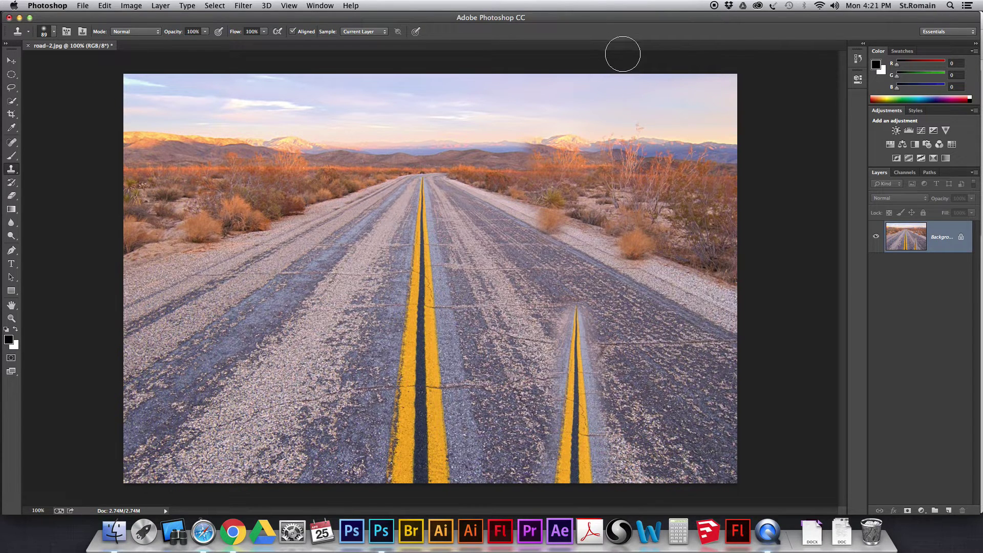
Restore the image to its original road-2.jpg snapshot from the enlarged history list, and collapse the list.
click(857, 60)
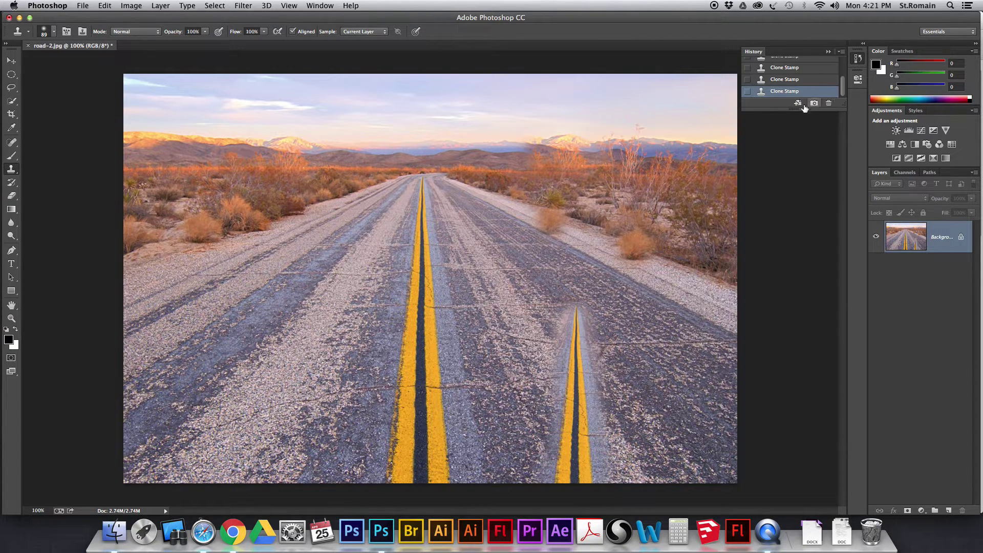
drag(800, 109, 801, 296)
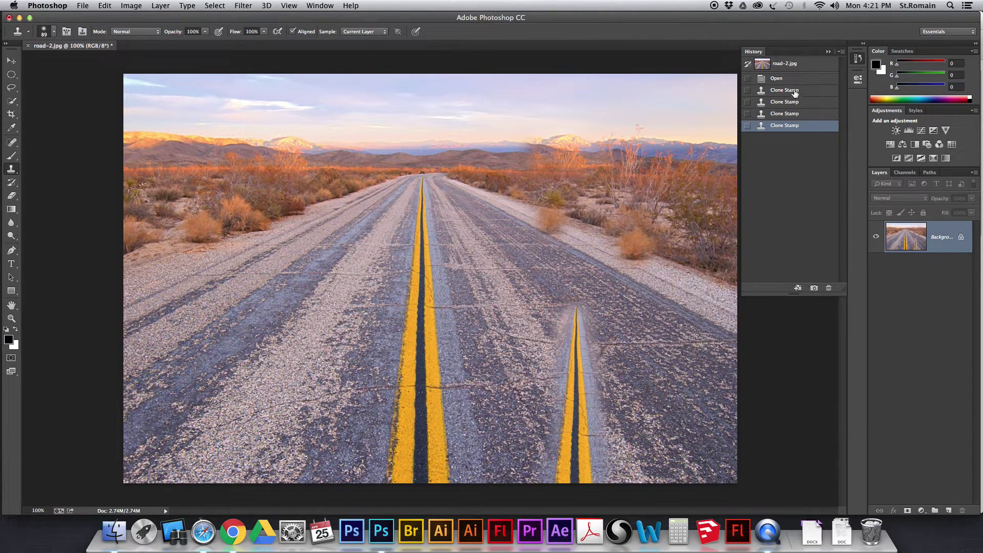
click(780, 66)
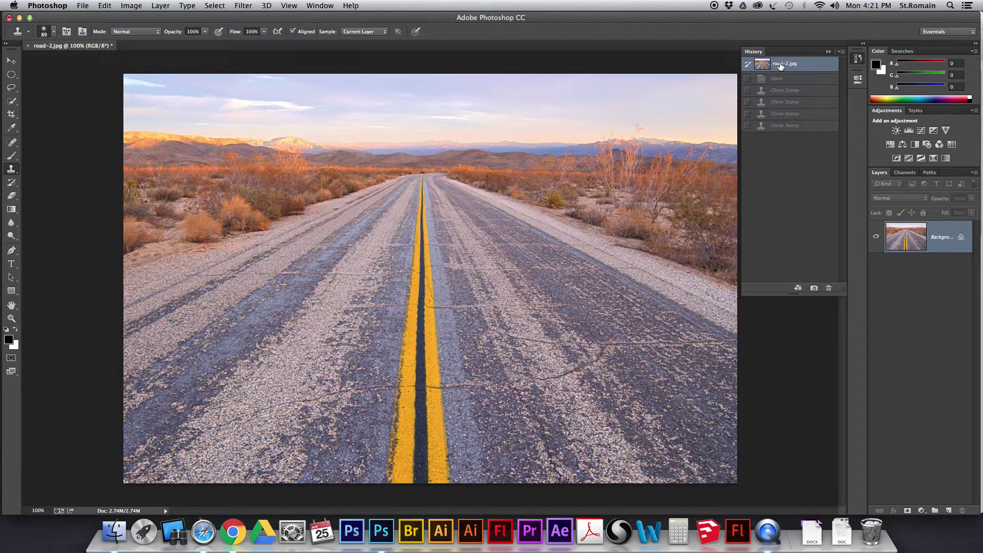
click(828, 52)
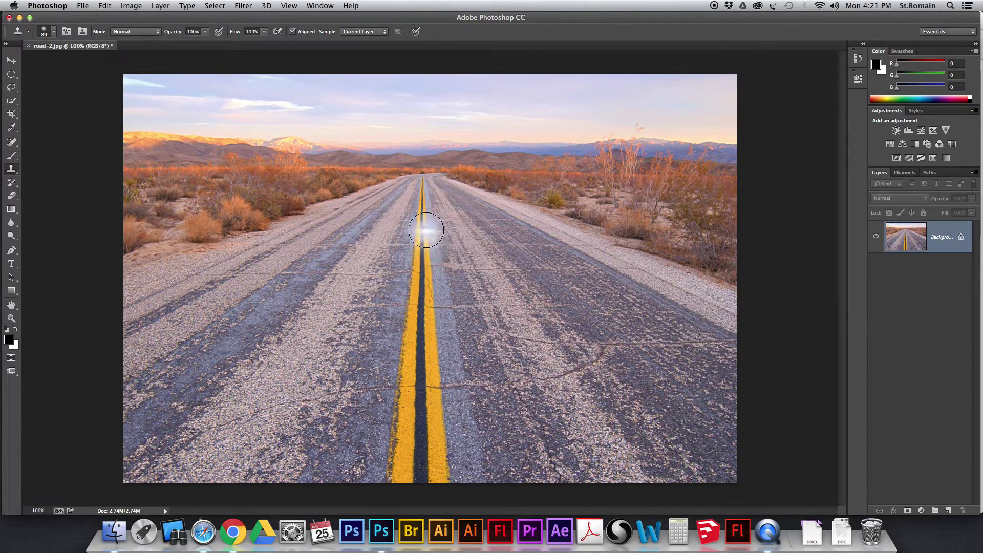
Switch to Chrome and read the instructions for the solid line to dotted line activity.
key(super+Tab)
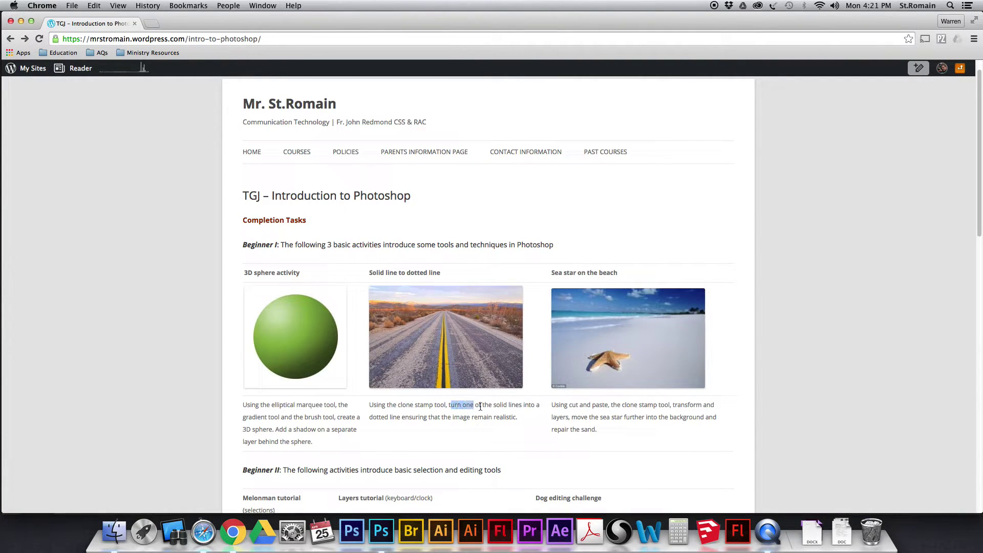
drag(477, 406, 532, 406)
click(375, 416)
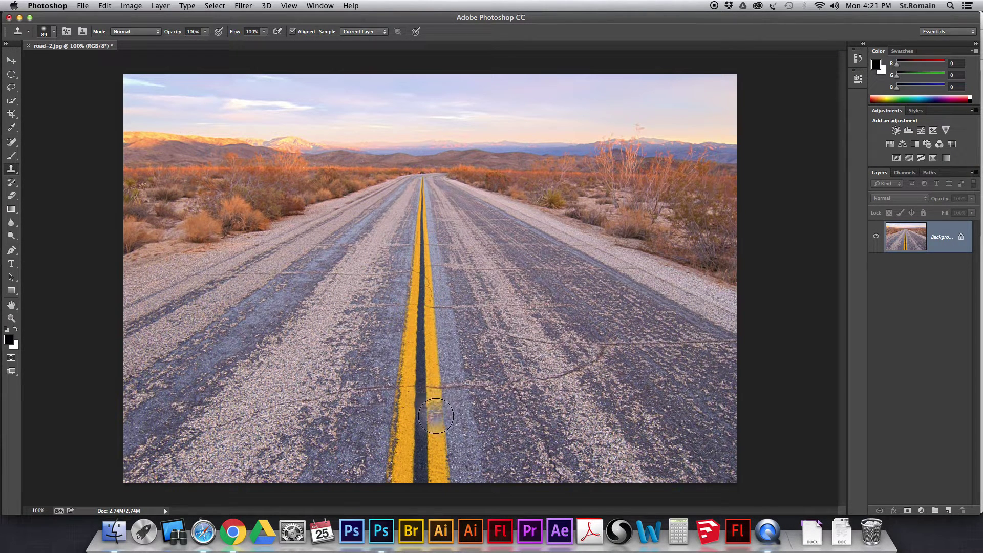
Reselect the Clone Stamp, reduce its brush to 40 px, and sample the grey asphalt beside the right yellow line at the crack.
key(super+z)
click(11, 61)
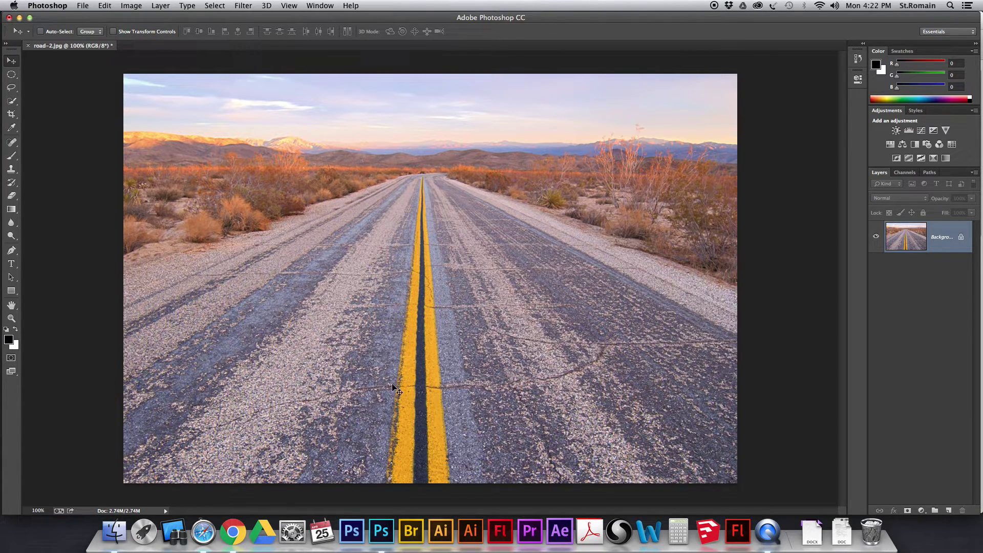
click(14, 172)
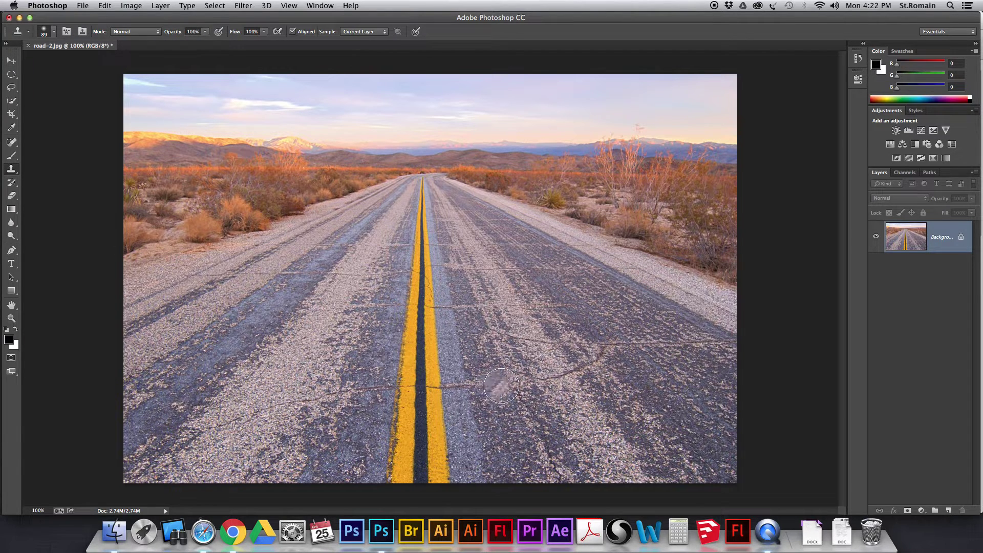
key(bracketleft)
key(bracketleft)
alt+click(467, 384)
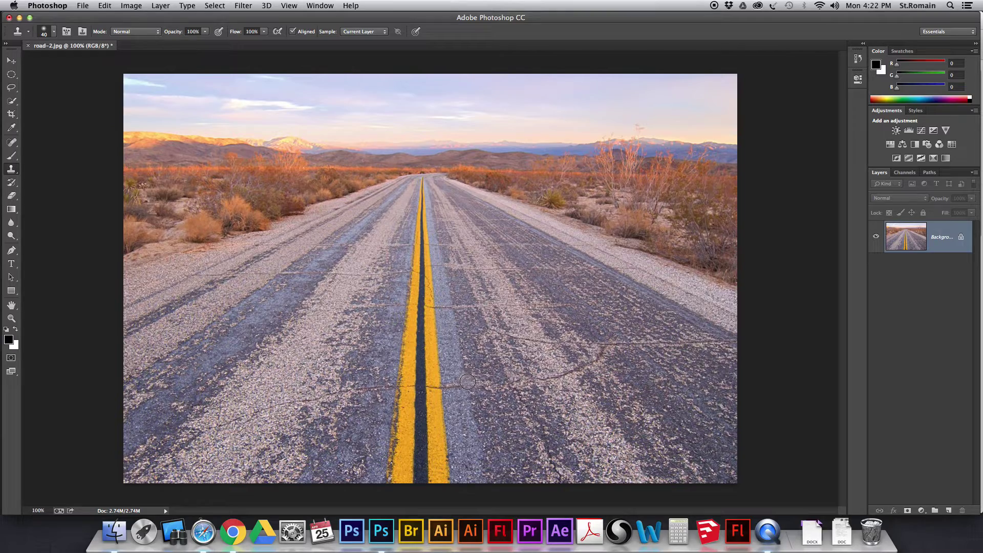
Try to clone asphalt over the right yellow line at and below the crack at 300% zoom, and undo the stroke.
key(super+equal)
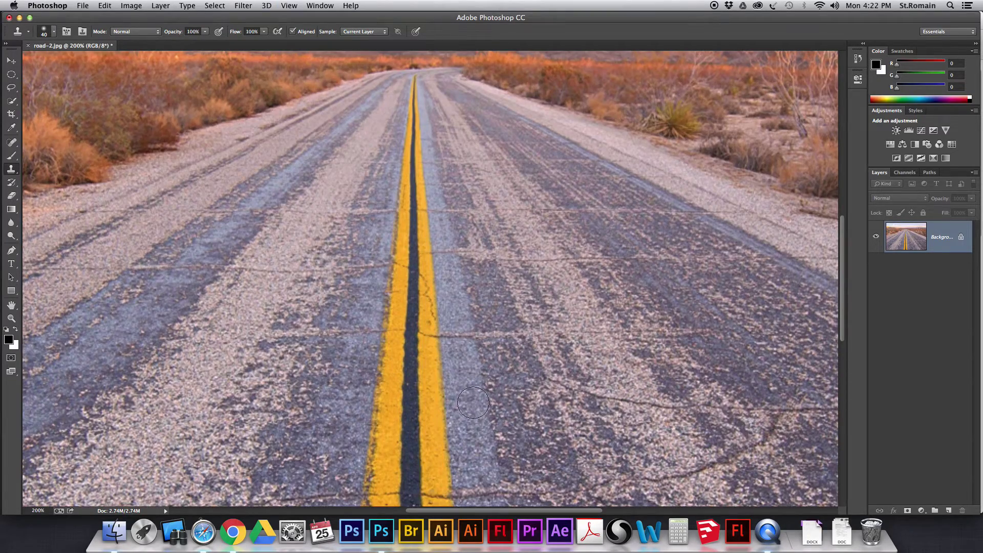
key(super+equal)
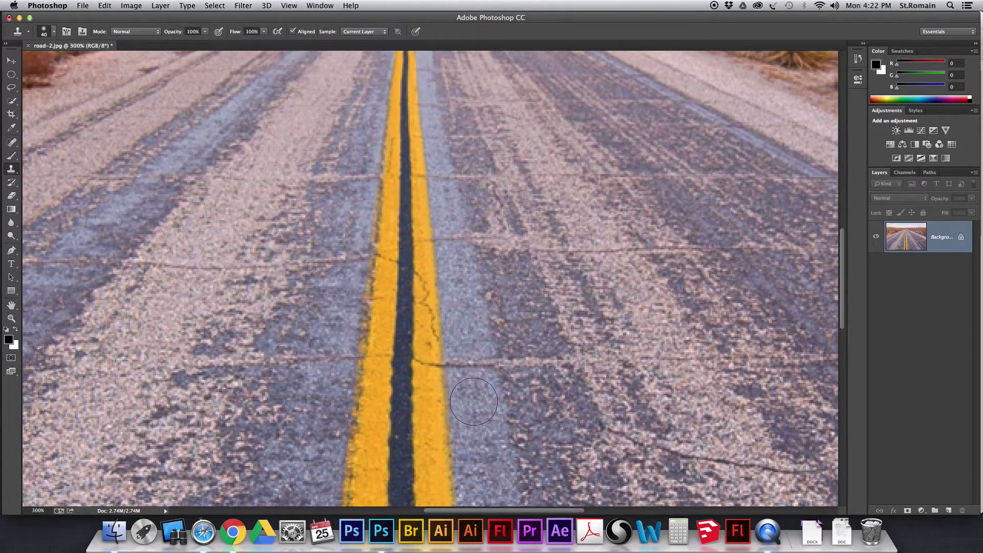
key(space)
drag(475, 405, 493, 172)
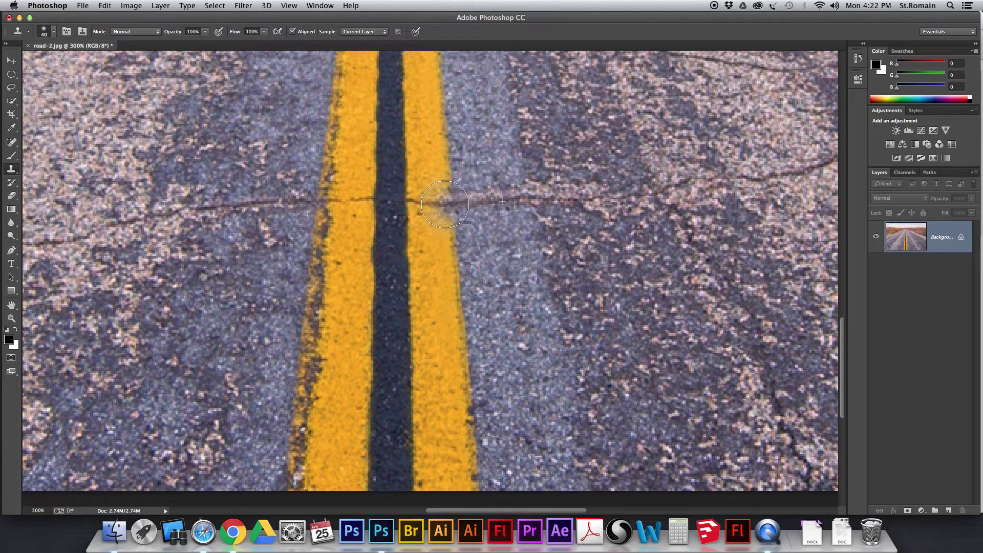
click(432, 206)
mouse_move(432, 206)
mouse_down()
mouse_move(455, 332)
mouse_move(457, 282)
mouse_move(458, 307)
mouse_move(437, 319)
mouse_move(442, 229)
mouse_move(440, 256)
mouse_move(439, 226)
mouse_move(430, 224)
mouse_move(429, 316)
mouse_move(434, 251)
mouse_move(445, 241)
mouse_move(427, 299)
mouse_up()
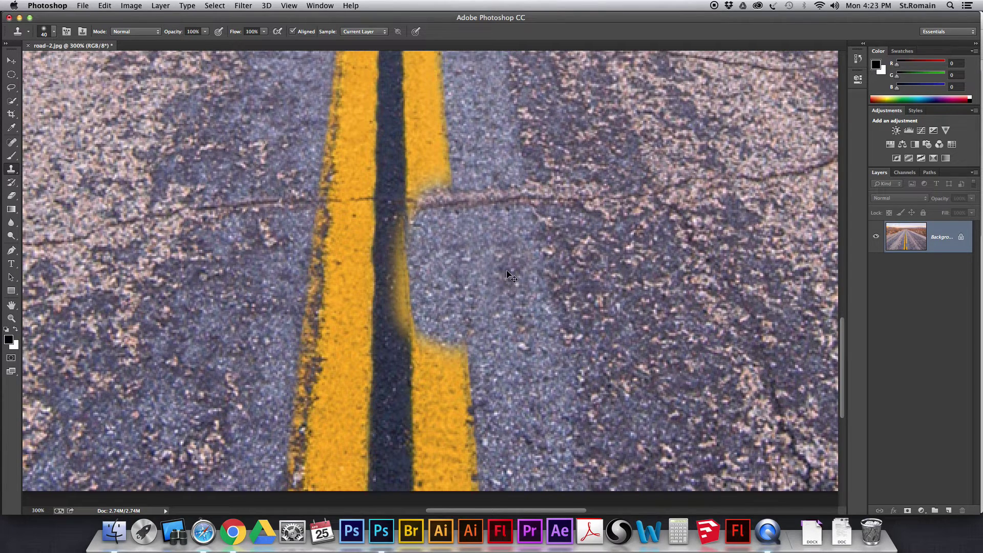
key(super+z)
Try cloning from asphalt below the crack sideways across both yellow lines, and undo the stroke.
alt+click(504, 255)
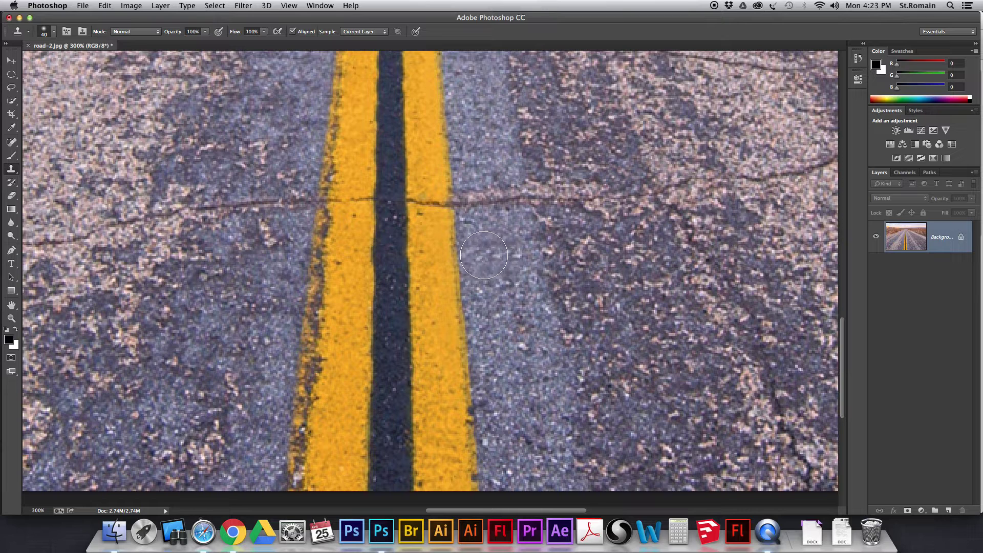
mouse_move(470, 257)
mouse_down()
mouse_move(358, 265)
mouse_move(377, 265)
mouse_move(393, 221)
mouse_move(421, 220)
mouse_move(414, 202)
mouse_move(343, 215)
mouse_move(344, 241)
mouse_move(315, 282)
mouse_up()
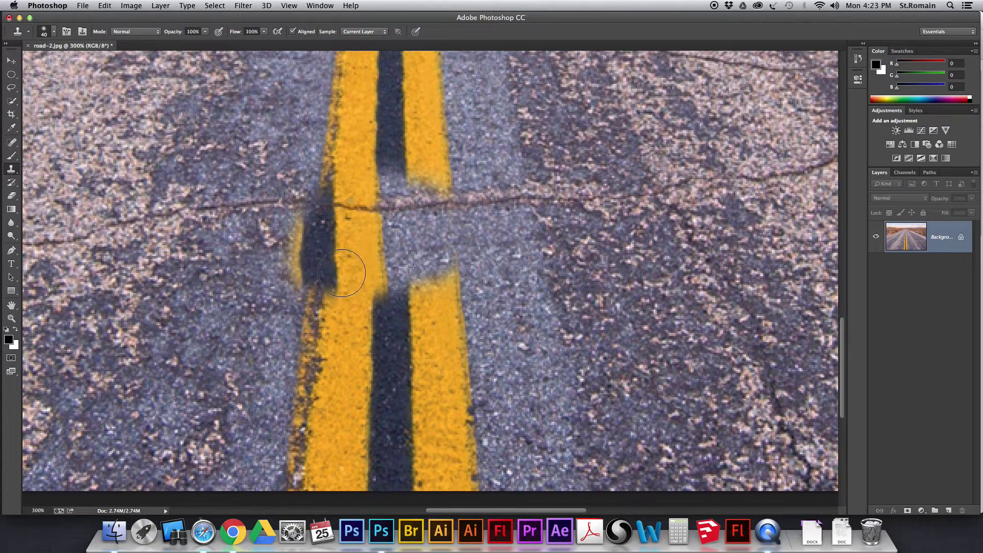
key(super+z)
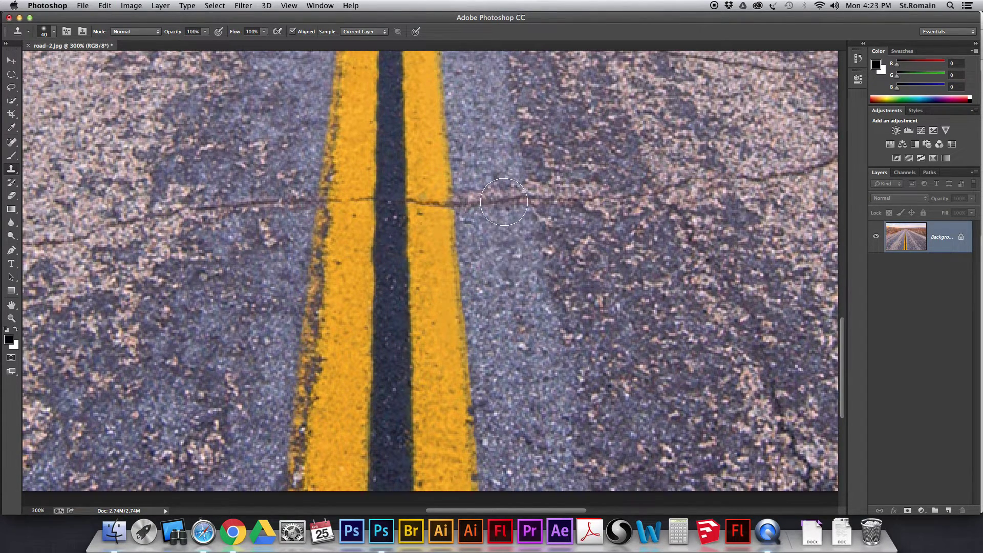
Clone asphalt over the right yellow line from the crack downward with a 25 px brush, matching the crack across the gap.
drag(507, 200, 501, 200)
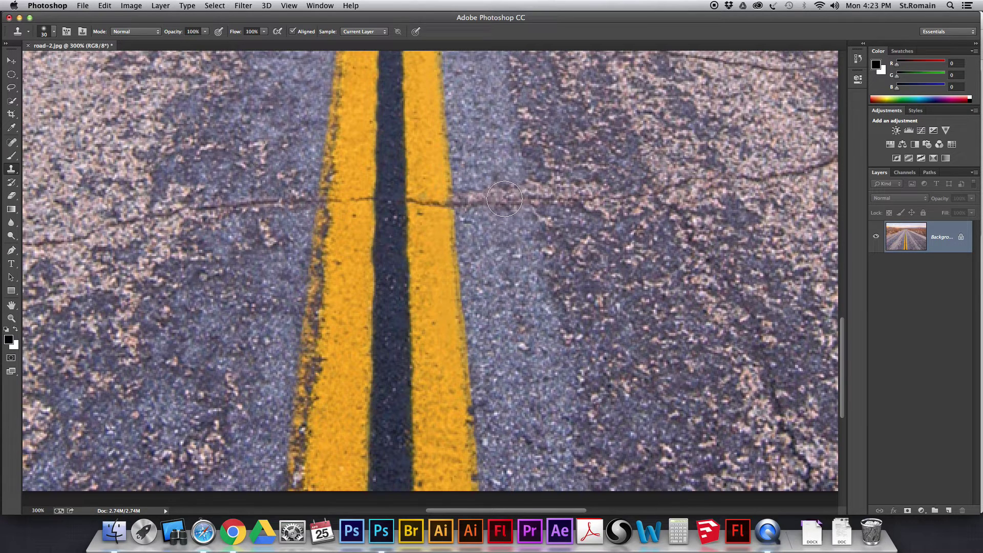
key(alt)
mouse_move(470, 206)
mouse_down()
mouse_move(458, 238)
mouse_move(463, 342)
mouse_move(445, 197)
mouse_move(453, 356)
mouse_up()
key(alt)
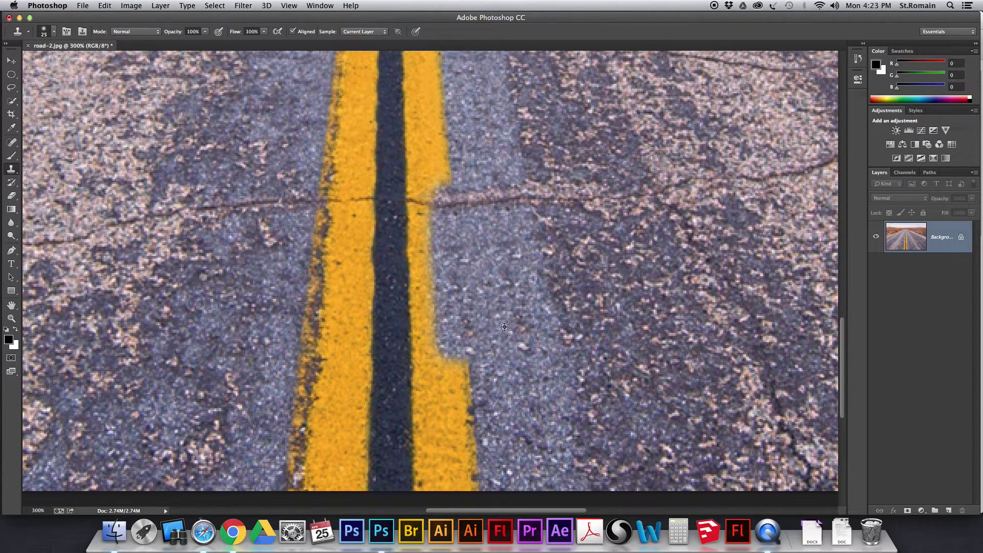
alt+click(504, 200)
mouse_move(447, 203)
mouse_down()
mouse_move(416, 204)
mouse_move(427, 359)
mouse_move(420, 246)
mouse_move(424, 310)
mouse_move(446, 355)
mouse_move(489, 351)
mouse_move(415, 195)
mouse_move(473, 193)
mouse_up()
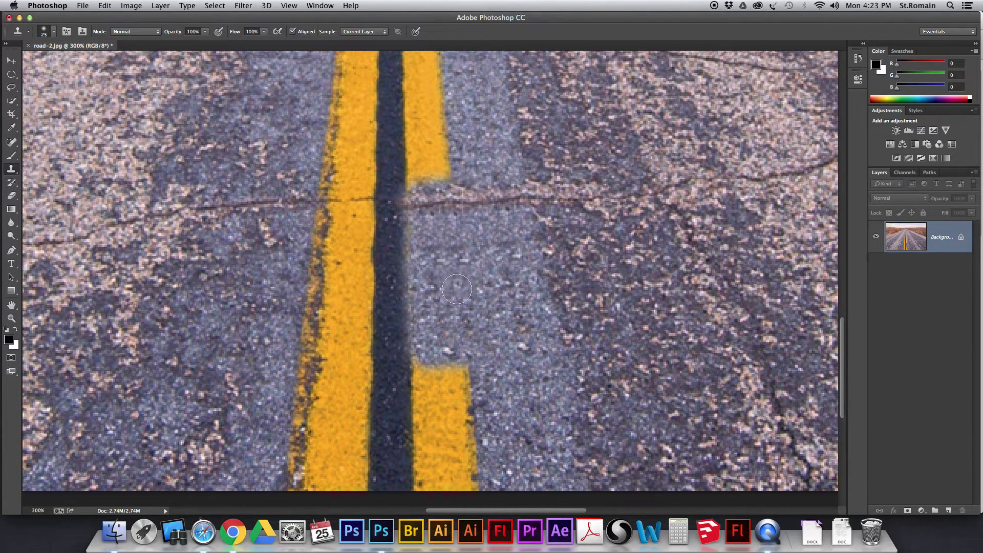
click(483, 283)
mouse_move(448, 355)
mouse_down()
mouse_move(481, 356)
mouse_move(441, 366)
mouse_move(453, 368)
mouse_move(433, 358)
mouse_up()
Reduce the brush to 7 px and square off the edge of the yellow dash below the gap.
key(bracketleft)
key(bracketleft)
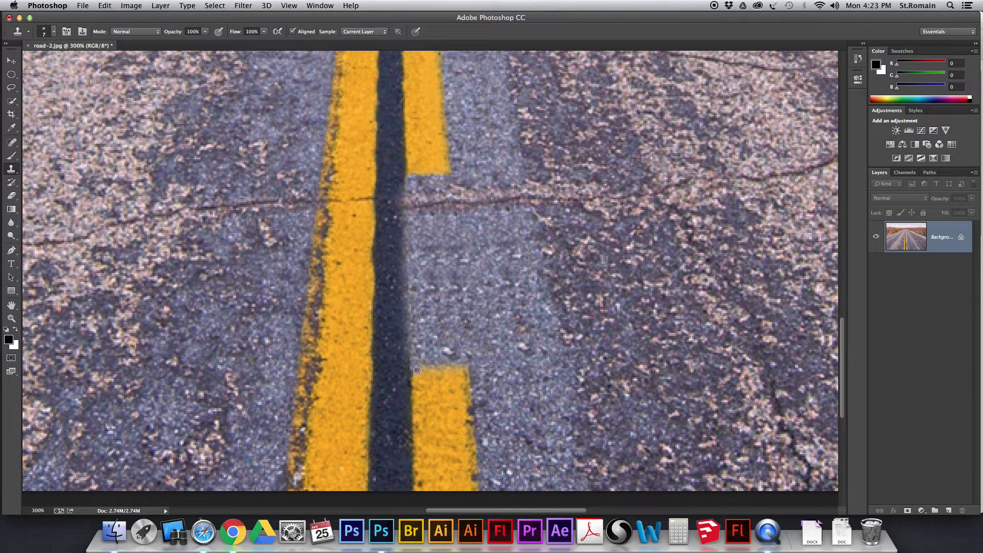
drag(417, 370, 460, 369)
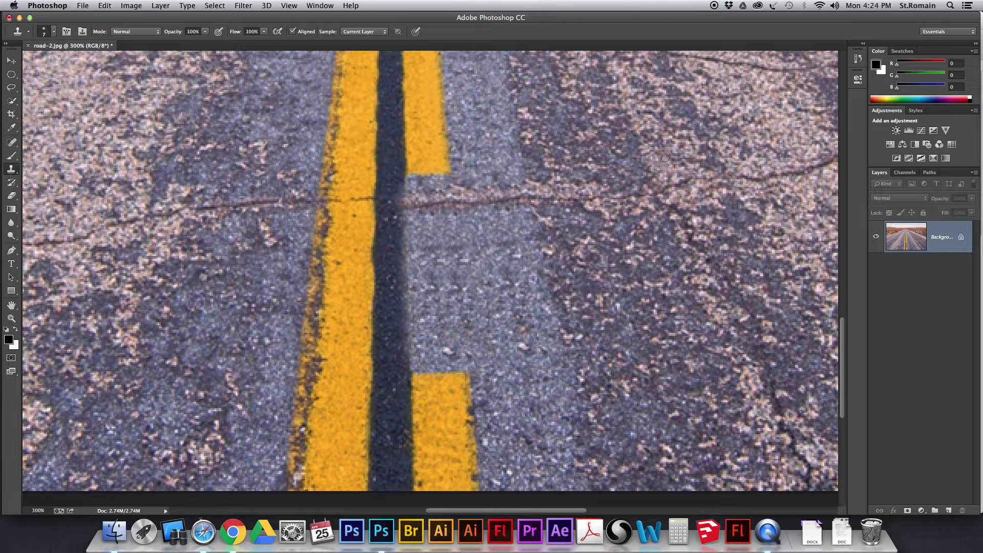
Discard the cloned gap by restoring the road-2.jpg snapshot from the history.
click(858, 58)
click(788, 67)
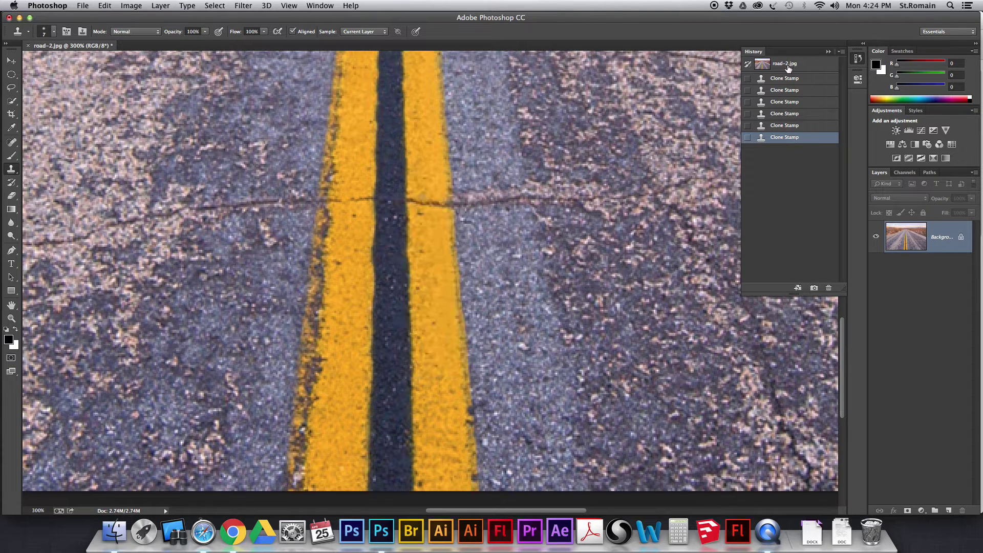
Open the brush preset picker and enlarge it to show all presets at once.
click(54, 33)
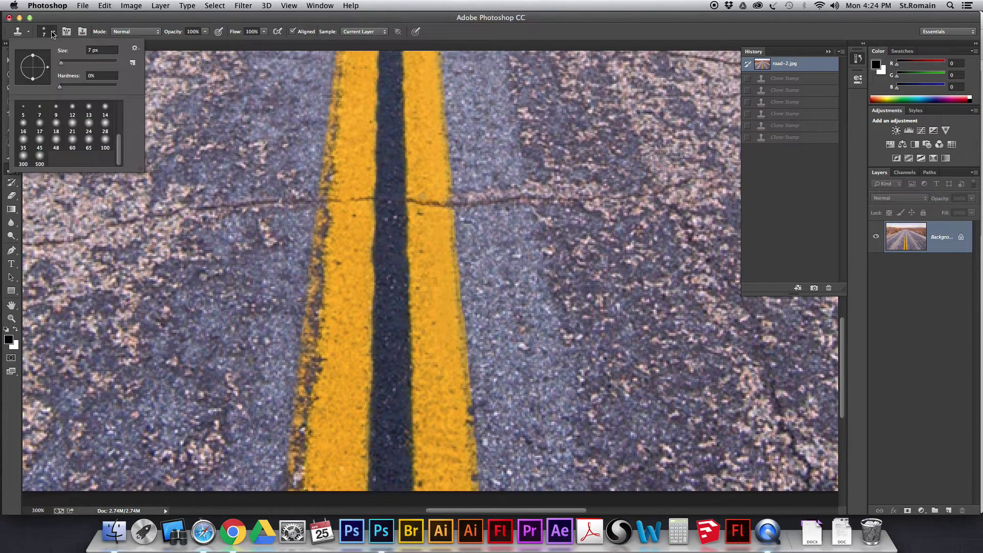
click(136, 48)
key(Escape)
click(45, 32)
click(45, 32)
drag(140, 168, 143, 252)
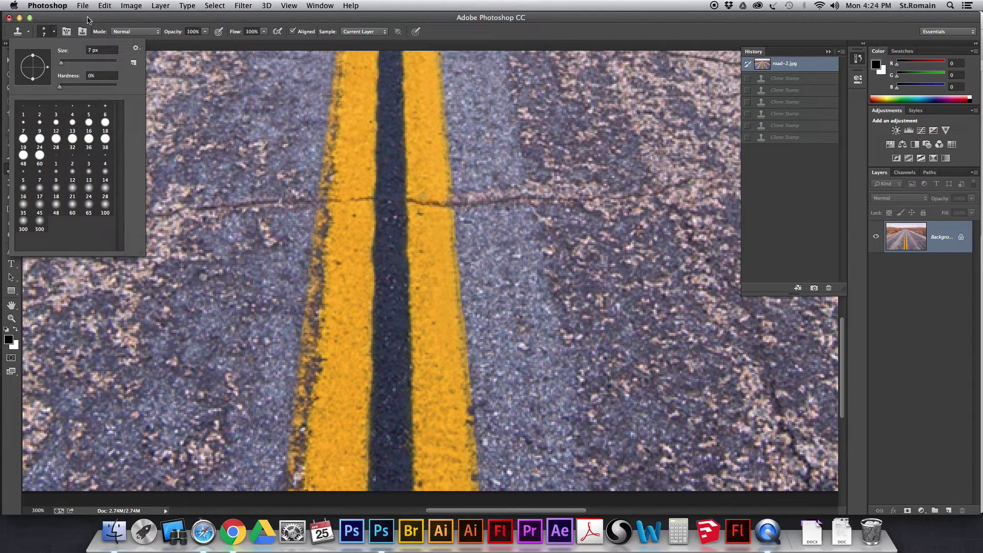
Replace the current brush presets with the Square Brushes set.
click(136, 49)
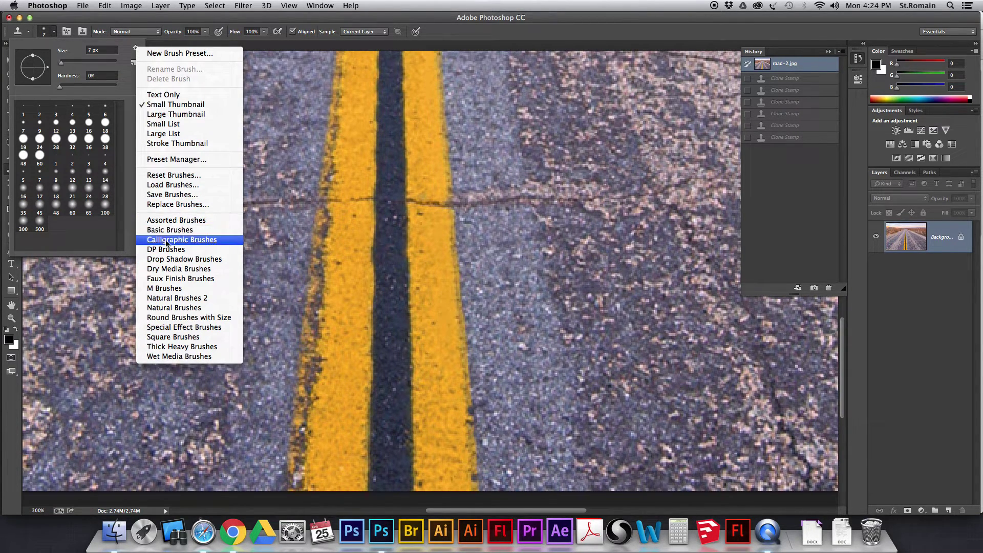
click(173, 337)
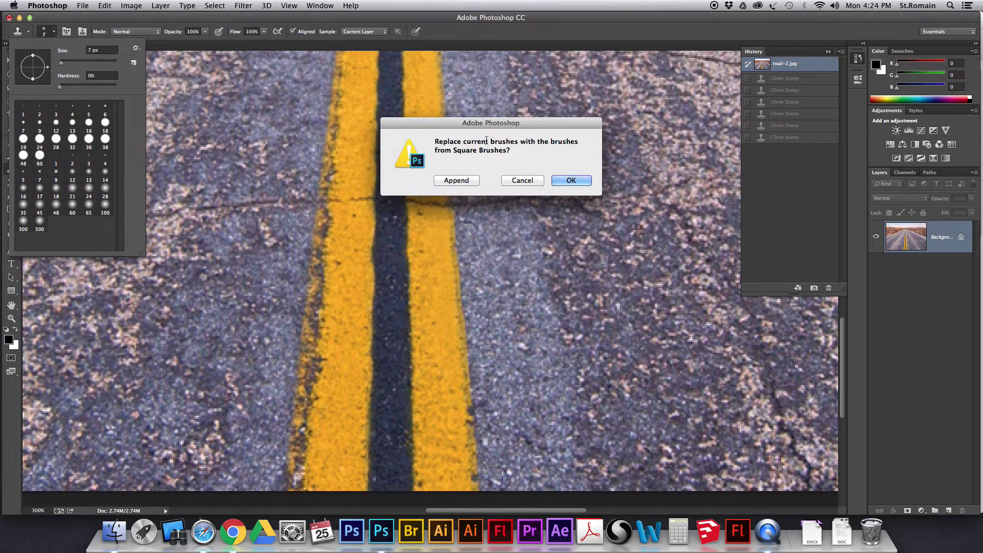
click(572, 181)
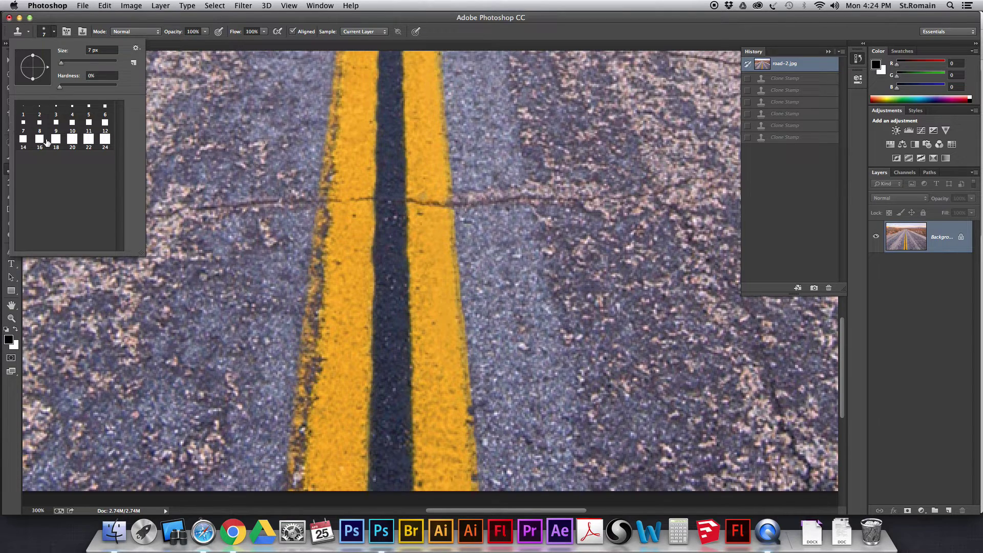
Replace the square presets with the Basic Brushes set.
click(136, 48)
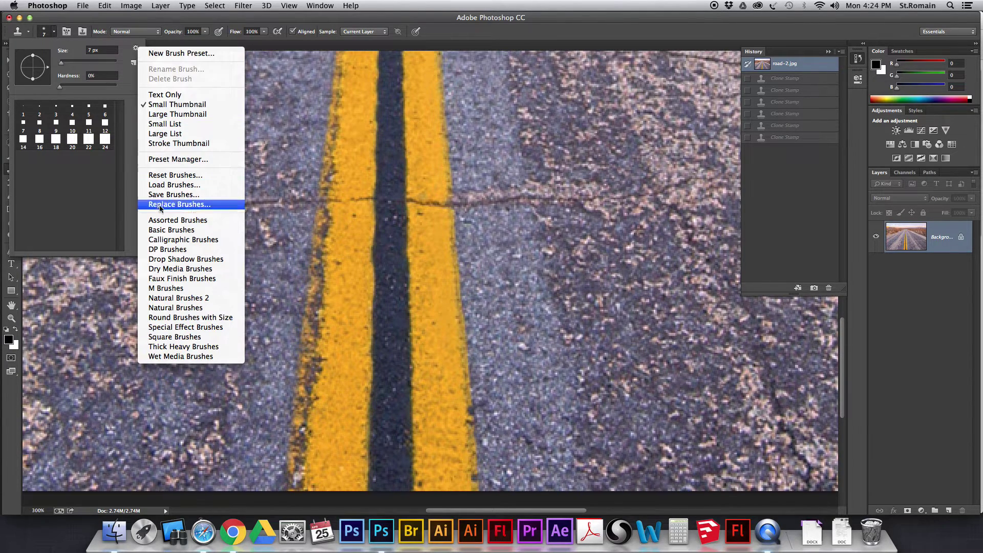
click(179, 219)
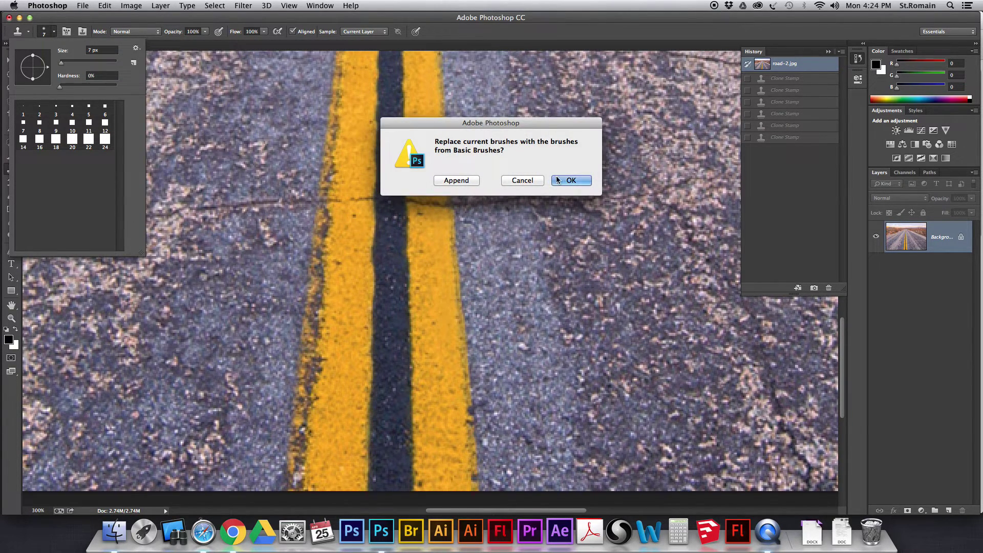
click(571, 181)
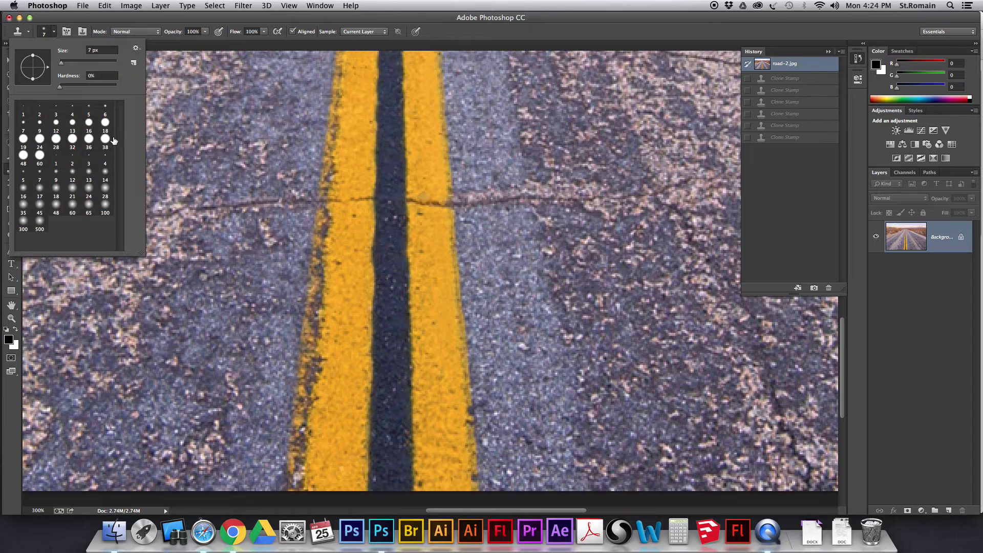
Append the Square Brushes set to the basic brush presets.
click(137, 49)
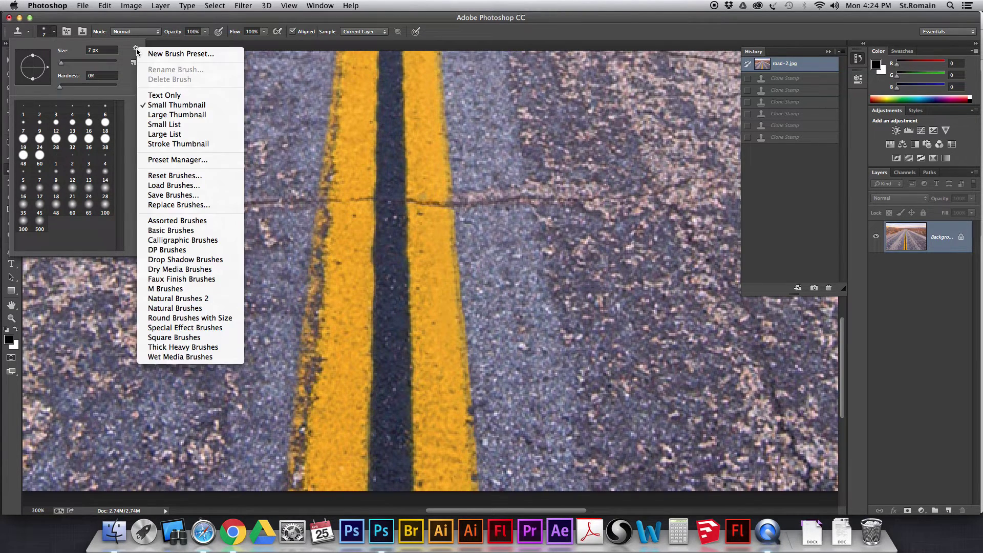
click(174, 341)
click(454, 182)
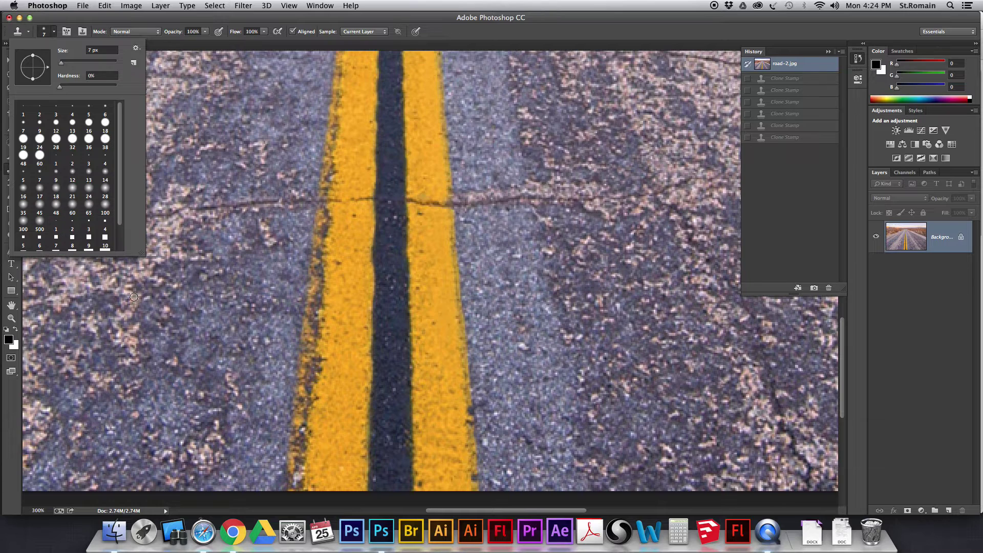
Enlarge the brush preset picker and choose the 11 px square brush for the Clone Stamp.
drag(142, 257, 150, 298)
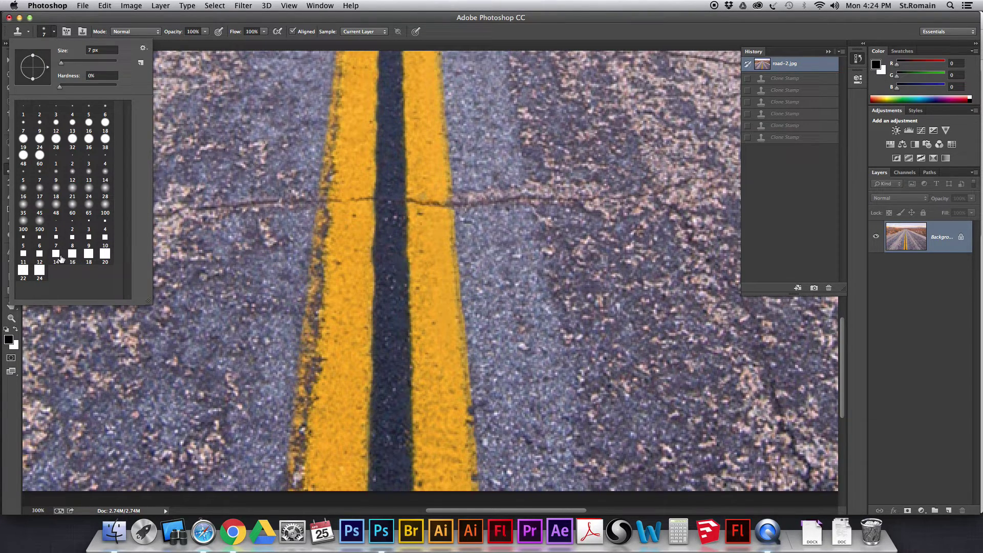
click(24, 253)
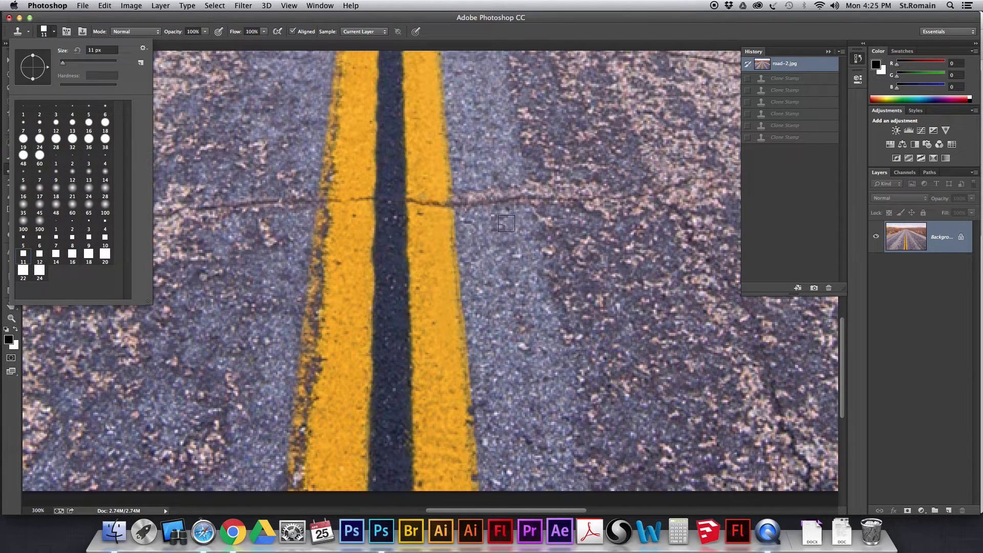
Try cloning asphalt sampled on the crack over a section of the right yellow line, using straight square-brush strokes.
alt+click(514, 205)
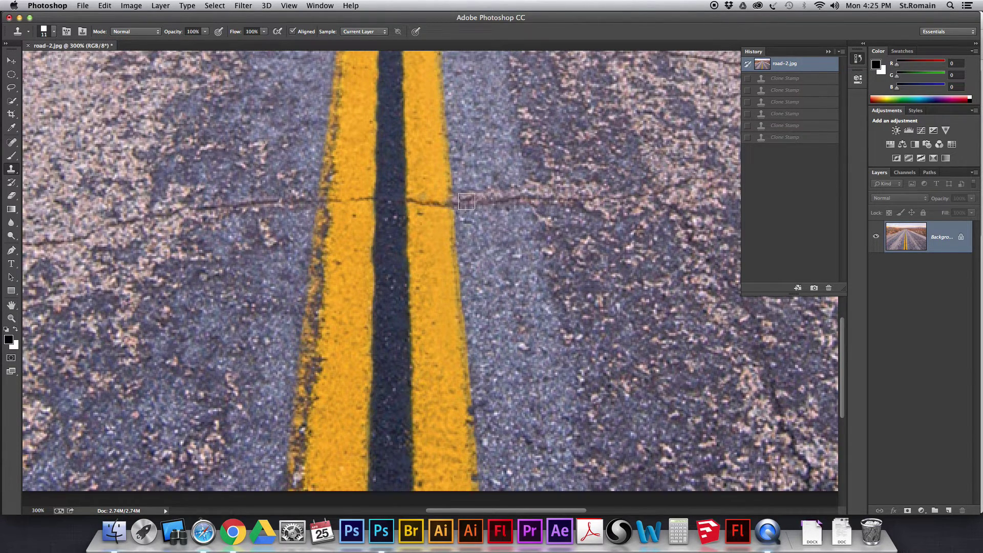
drag(445, 202, 414, 201)
click(416, 214)
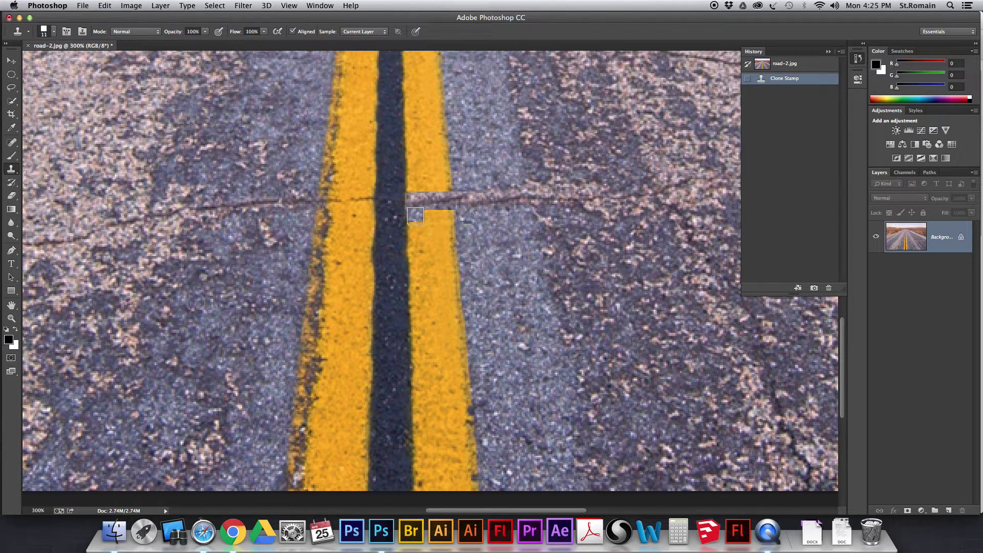
shift+click(419, 382)
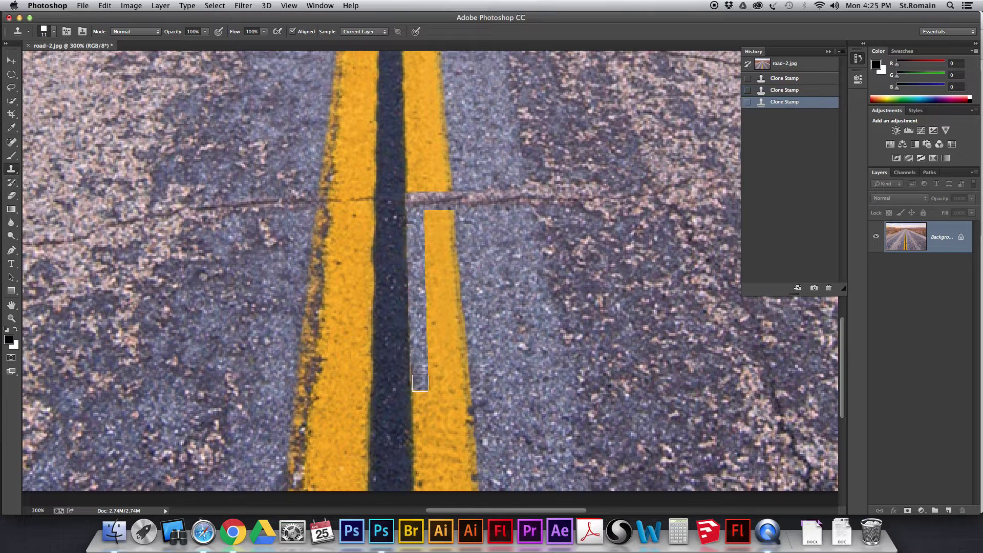
shift+click(476, 379)
mouse_move(476, 379)
mouse_down()
mouse_move(457, 228)
mouse_move(432, 215)
mouse_move(426, 342)
mouse_move(453, 375)
mouse_move(450, 261)
mouse_move(436, 299)
mouse_move(439, 363)
mouse_move(441, 220)
mouse_up()
click(414, 201)
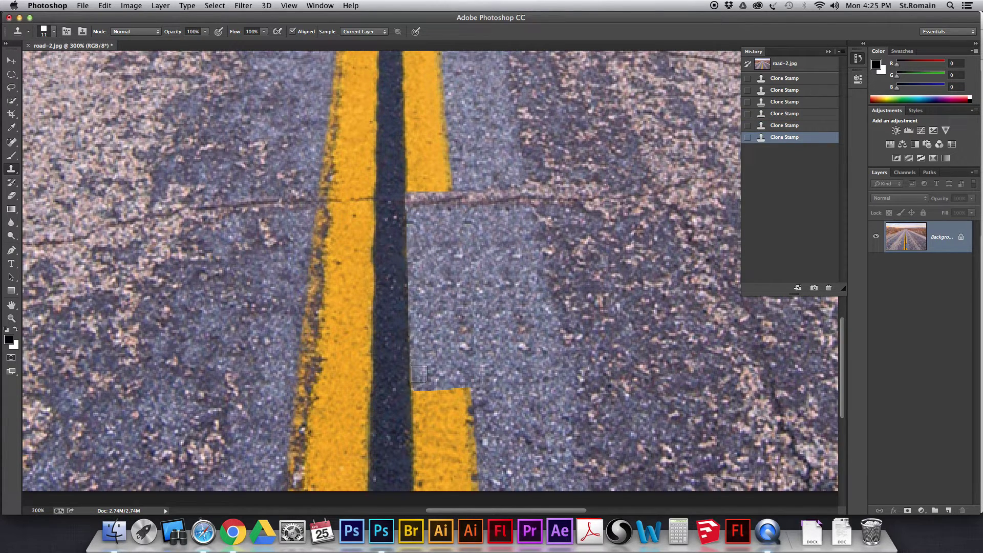
Clean the inner edge of the gap and try cloning a straight asphalt strip over the dark centre stripe.
click(420, 384)
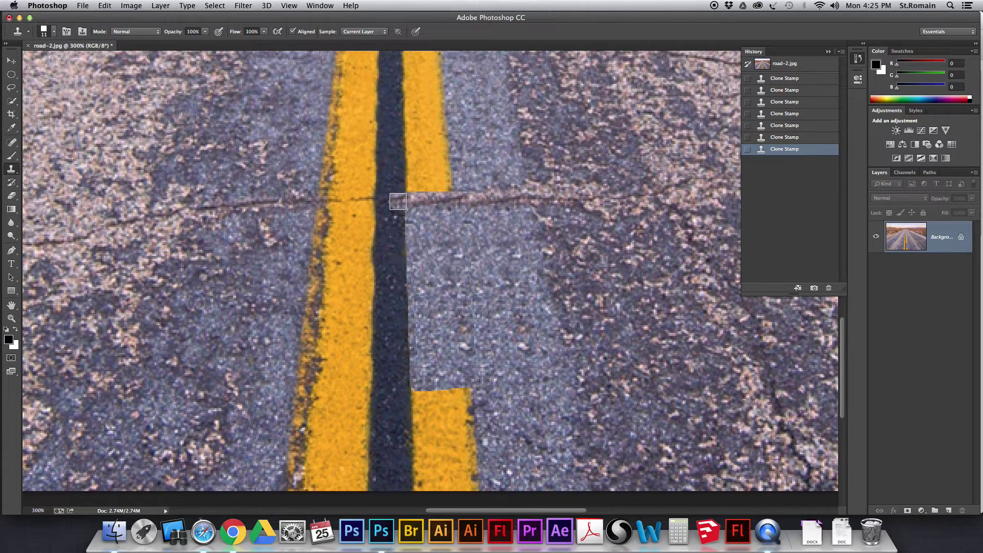
click(398, 201)
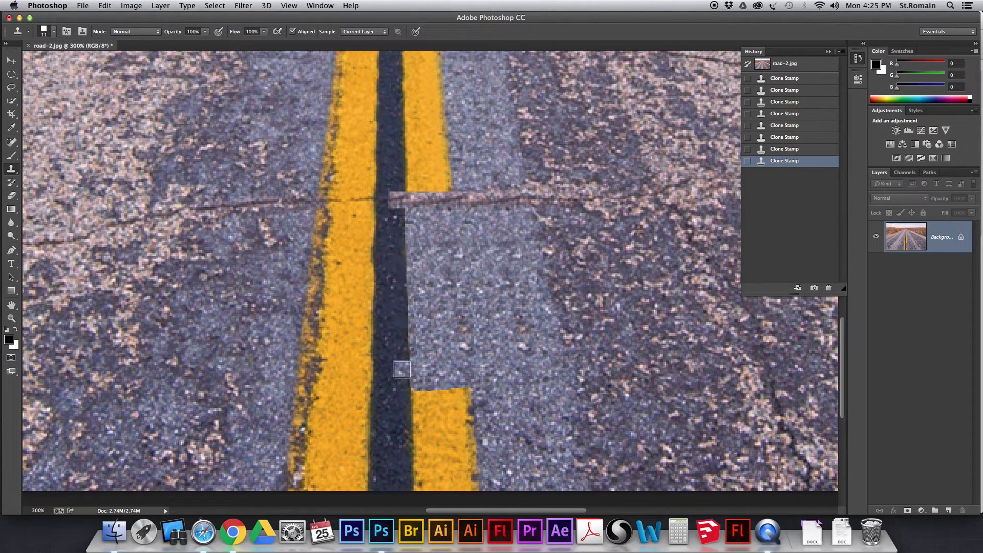
shift+click(401, 377)
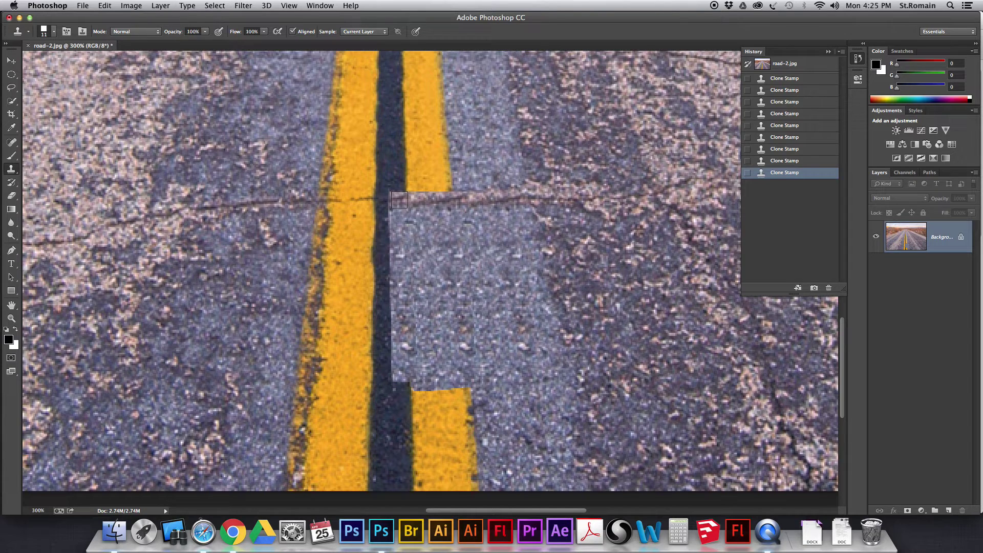
Undo all the Clone Stamp strokes back to the original road image.
key(super+z)
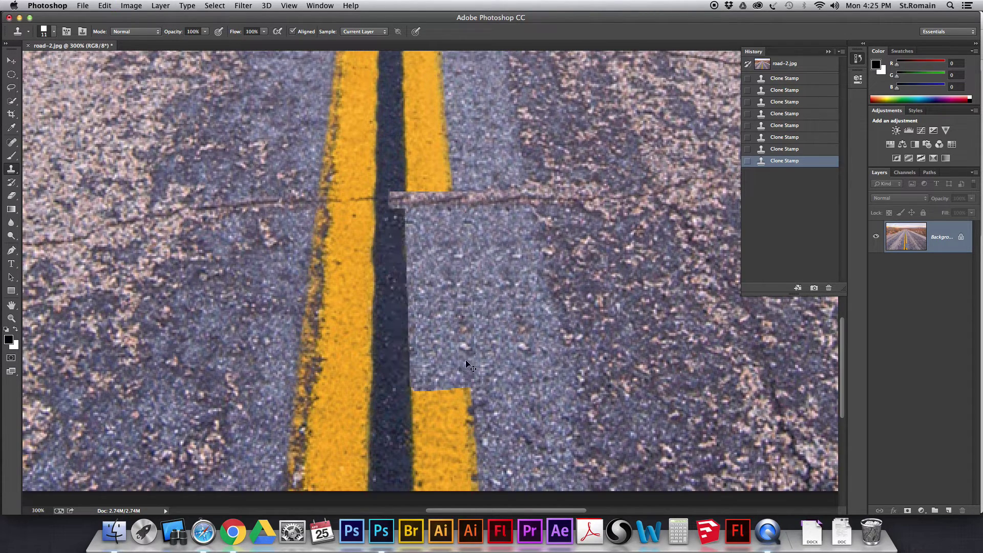
key(alt+super+z)
key(alt+super+z)
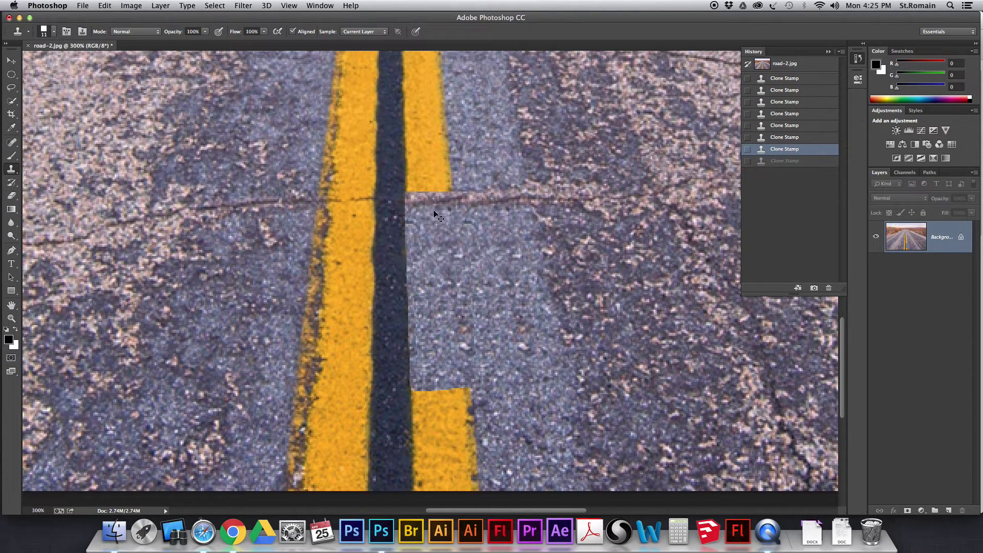
key(alt+super+z)
key(alt+super+z)
key(alt+super+z)
key(alt+super+z)
key(alt+super+z)
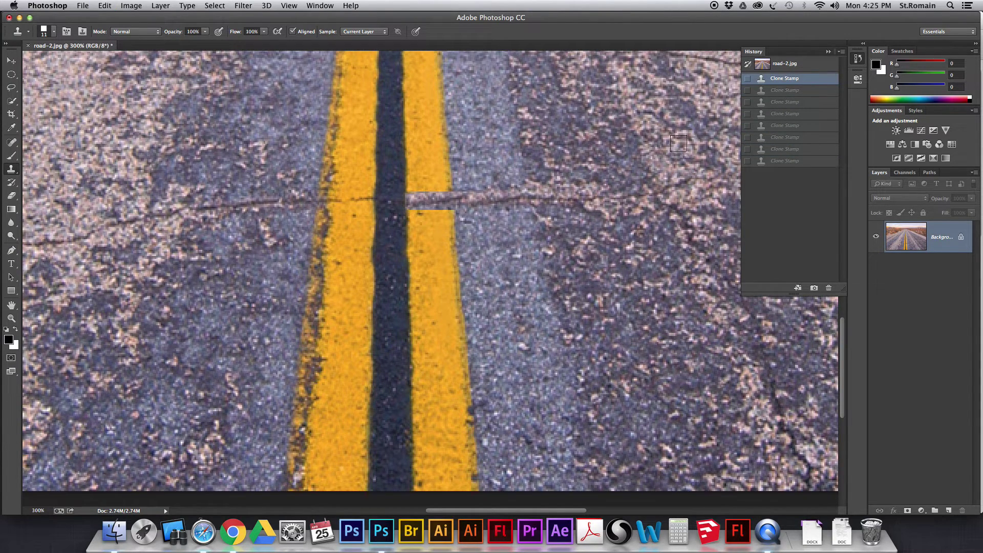
key(alt+super+z)
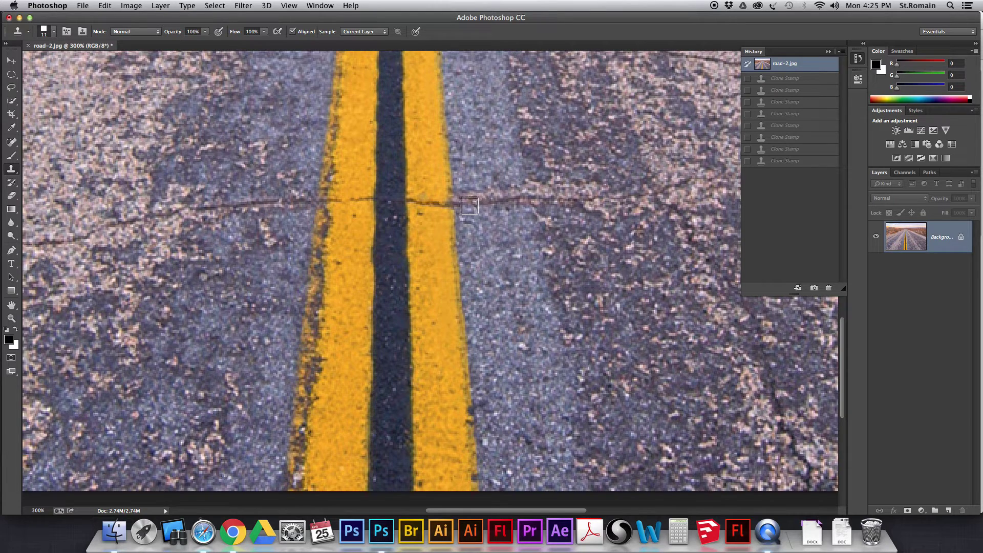
Clone the crack across the right yellow line from a fresh sample, and undo the slanted stroke down the line's inner edge.
alt+click(507, 201)
drag(455, 202, 415, 203)
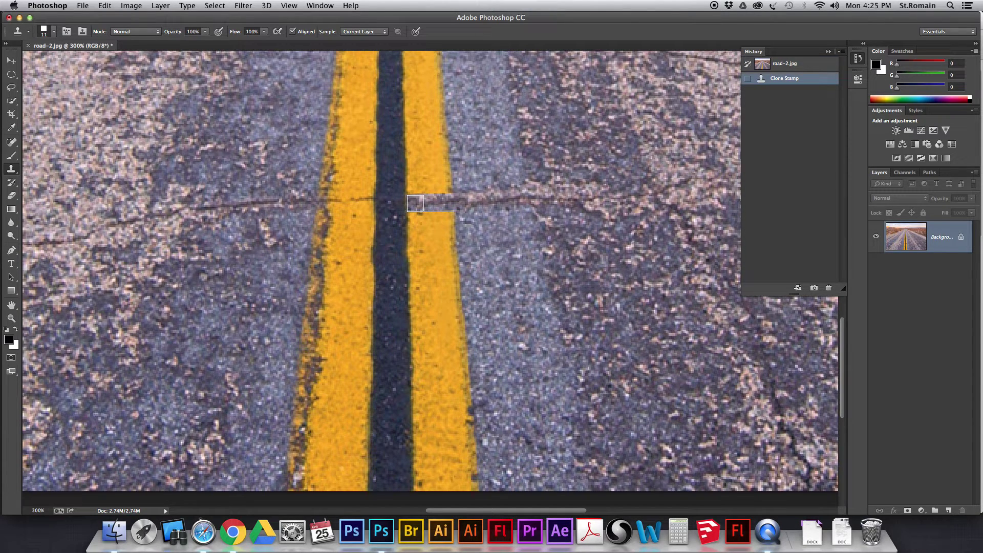
click(415, 203)
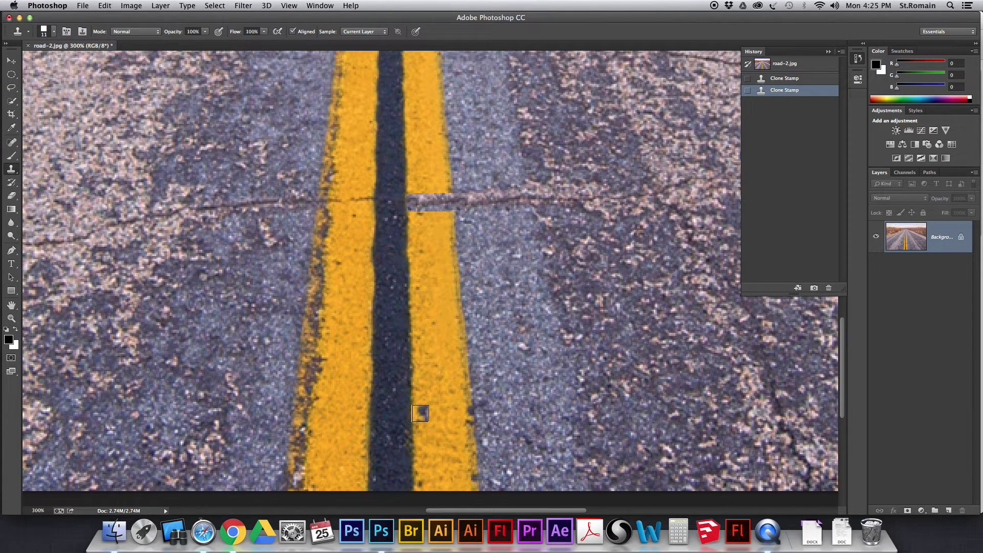
shift+click(422, 414)
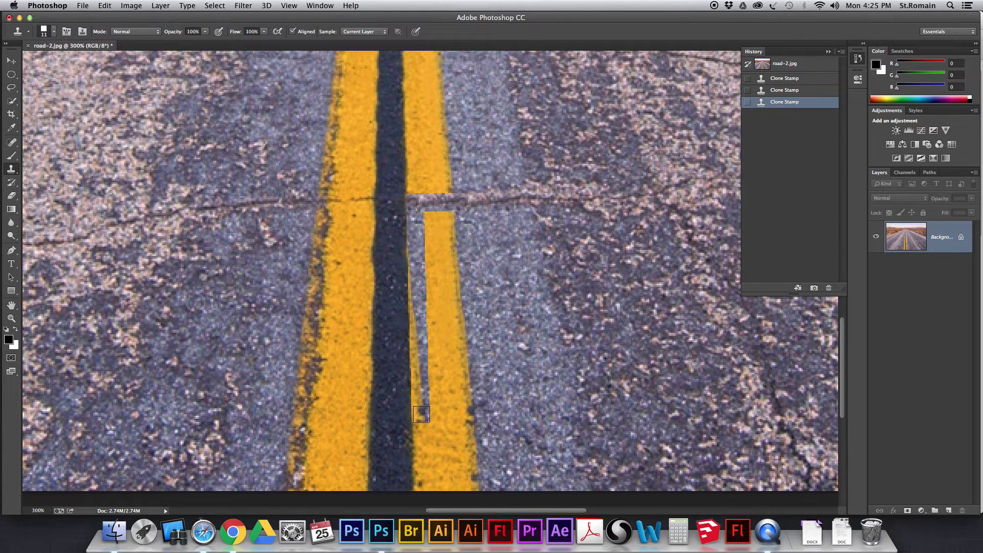
key(super+z)
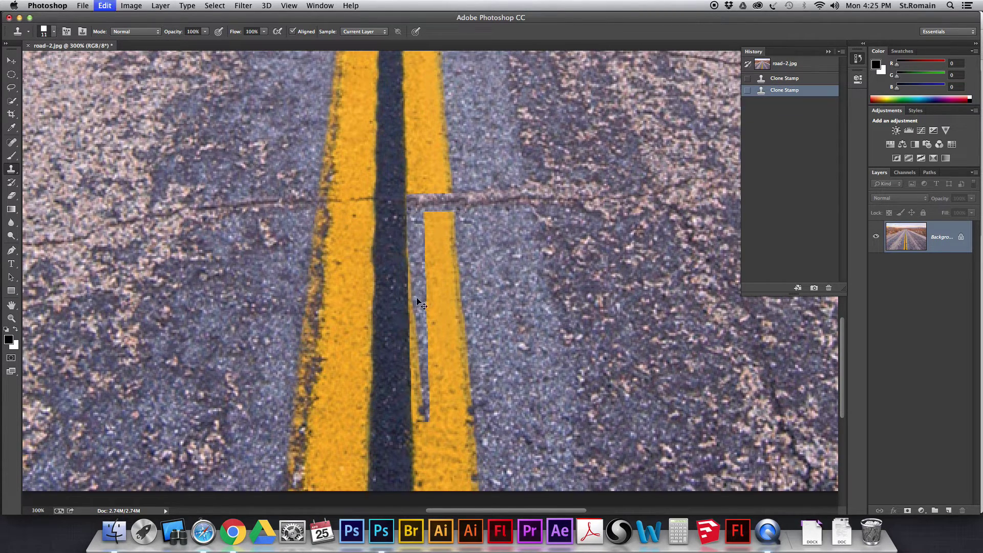
Clone straight asphalt strips down the right yellow line's outer side and across the lower end of the gap.
click(450, 210)
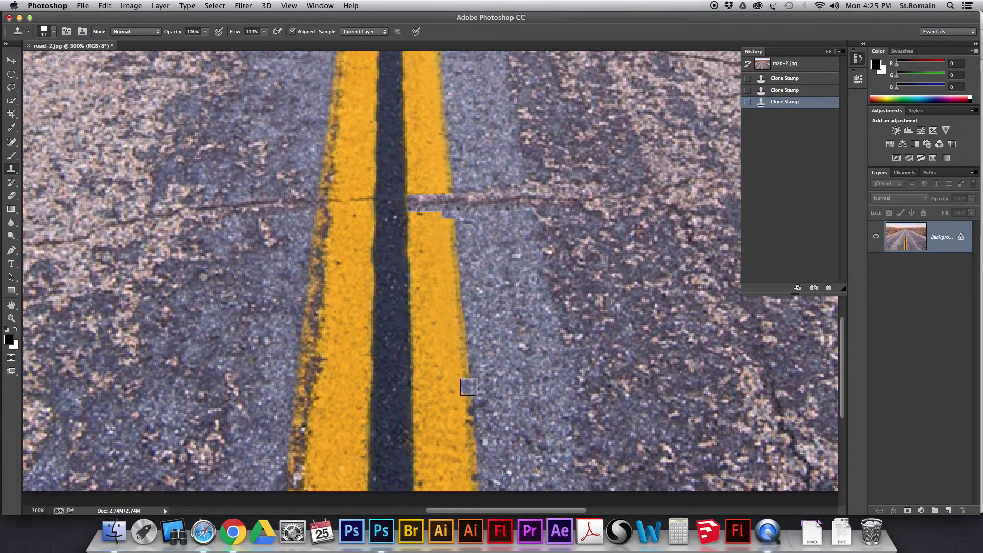
shift+click(468, 387)
click(442, 219)
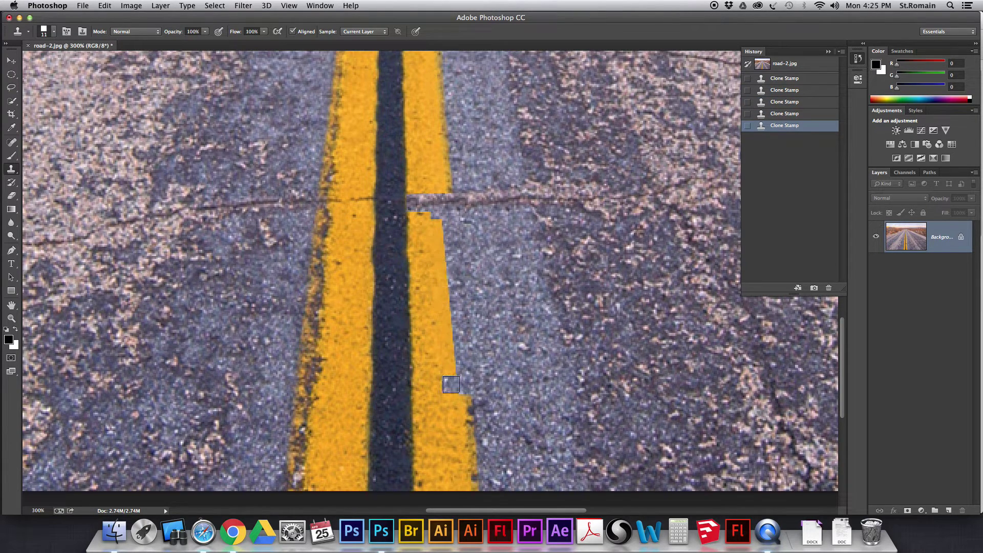
shift+click(451, 385)
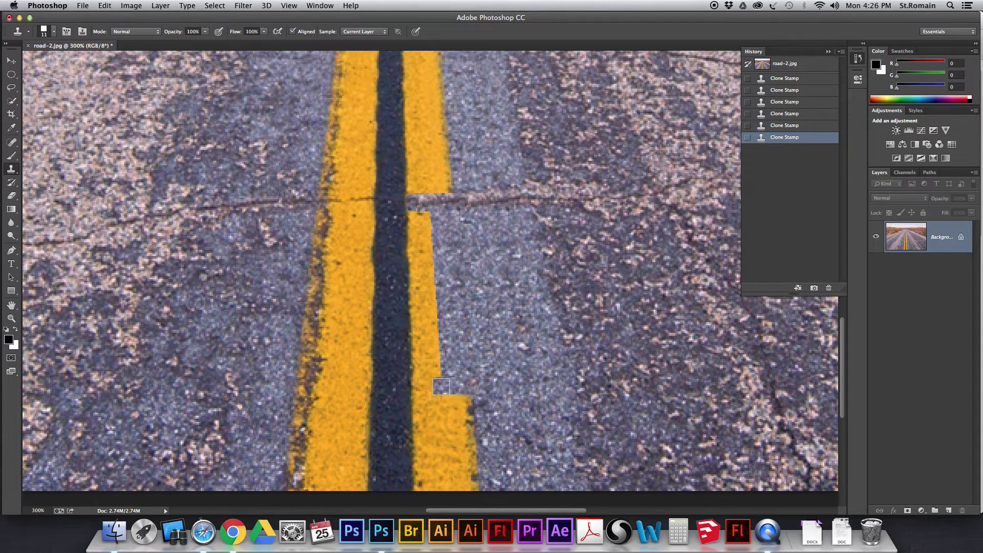
drag(441, 387, 413, 387)
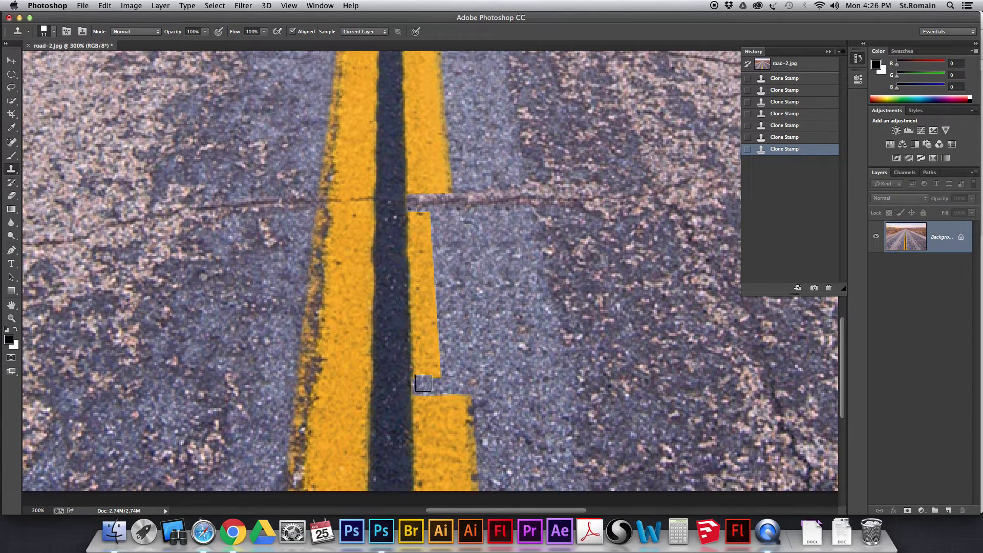
Resample the asphalt beside the gap's lower end and clone it over the remaining yellow strip along the dark centre stripe.
alt+click(491, 385)
click(431, 342)
key(super+z)
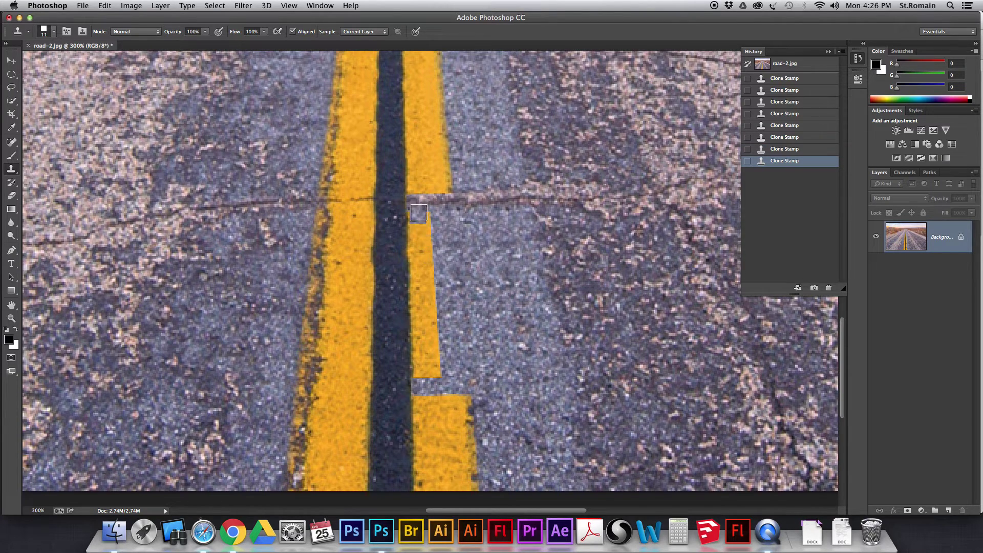
shift+click(415, 209)
mouse_move(423, 210)
mouse_down()
mouse_move(437, 371)
mouse_move(440, 321)
mouse_up()
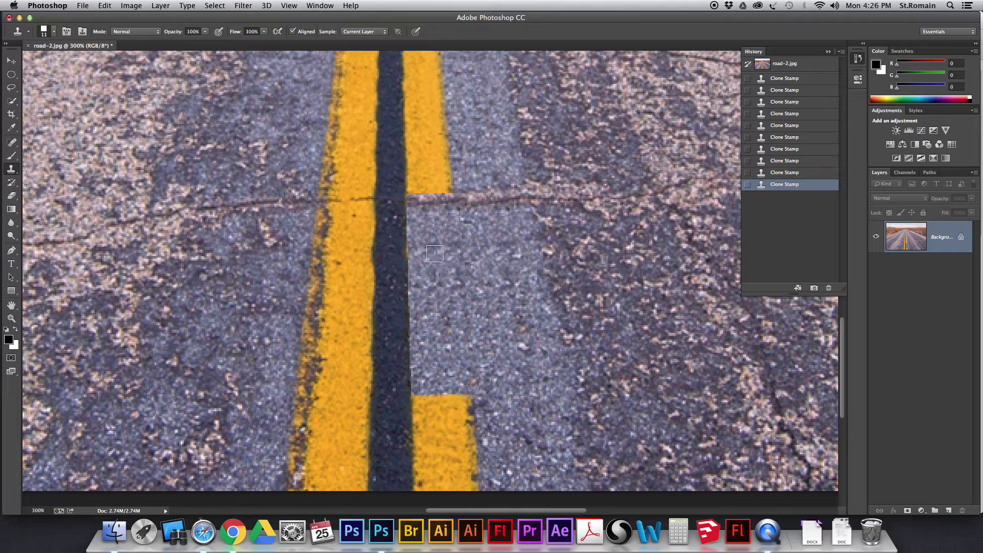
Inspect the gap's inner edge up close and switch the Clone Stamp to the soft round 9 px brush.
key(z)
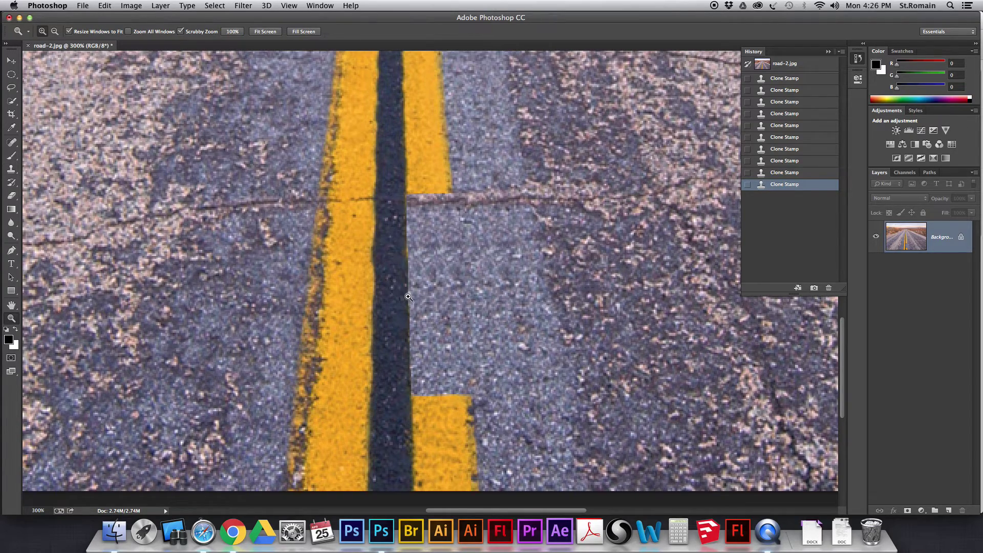
drag(399, 296, 468, 218)
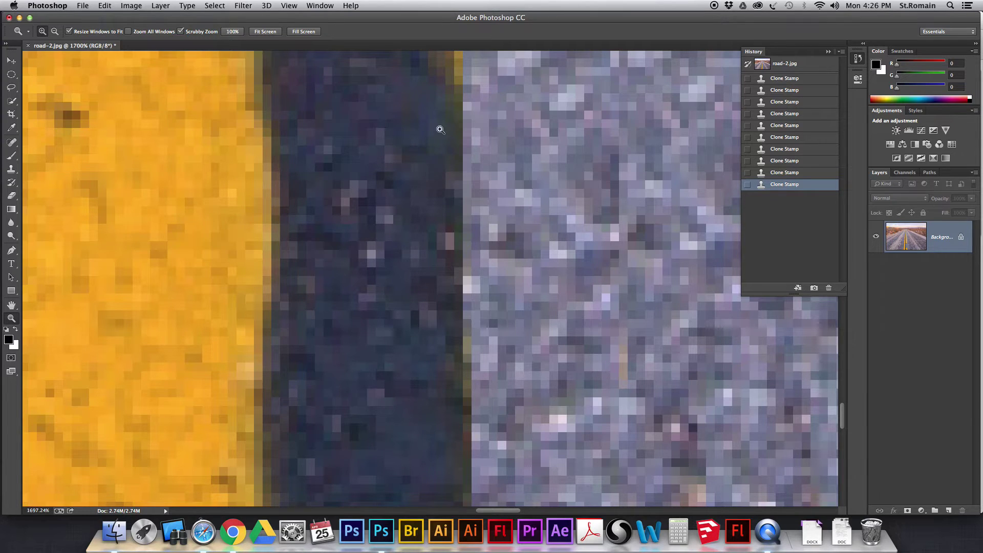
key(super+1)
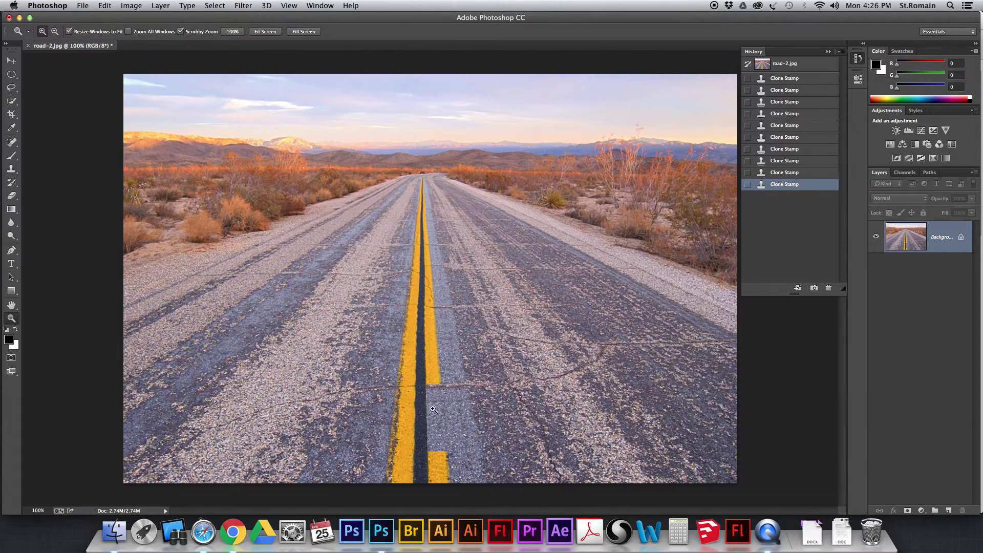
drag(425, 395, 457, 412)
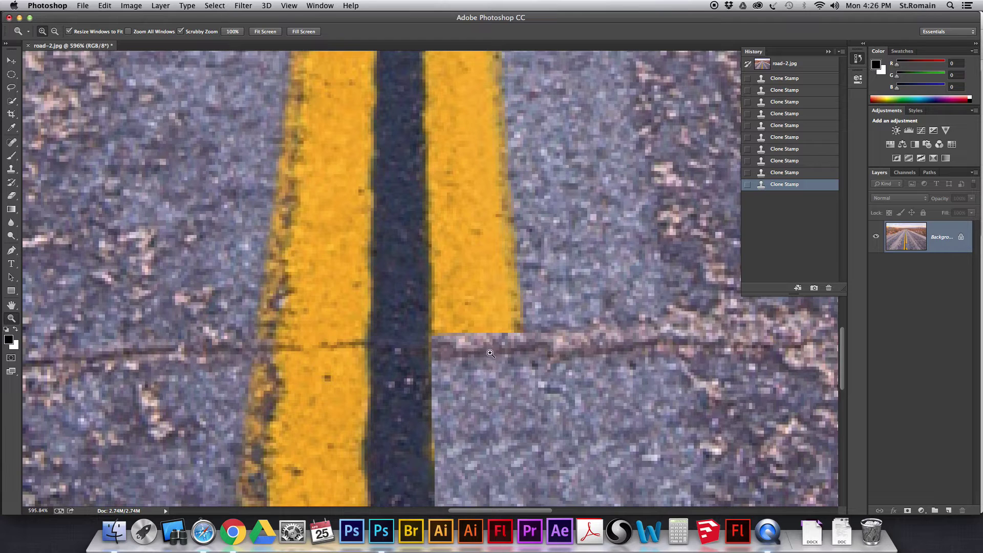
click(11, 168)
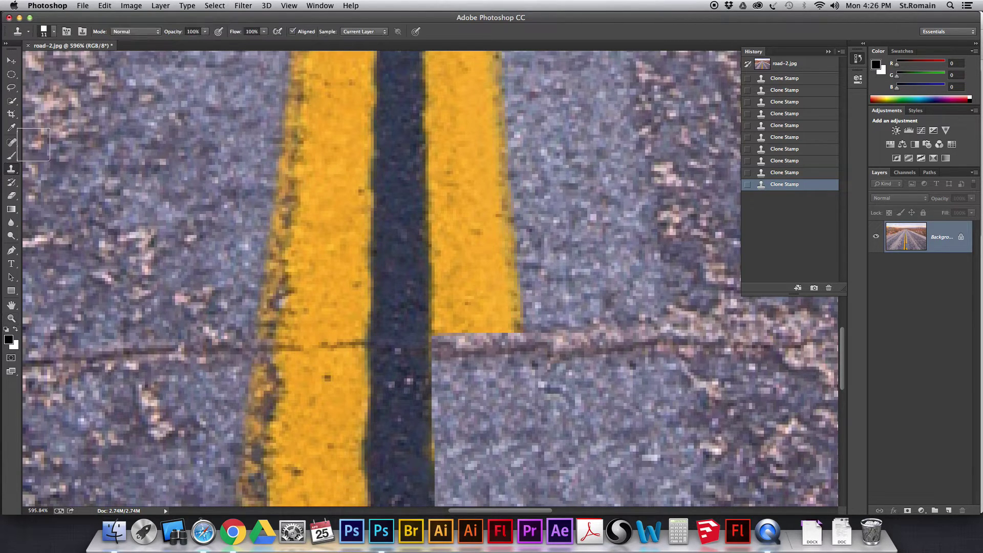
click(55, 32)
double_click(59, 173)
click(59, 174)
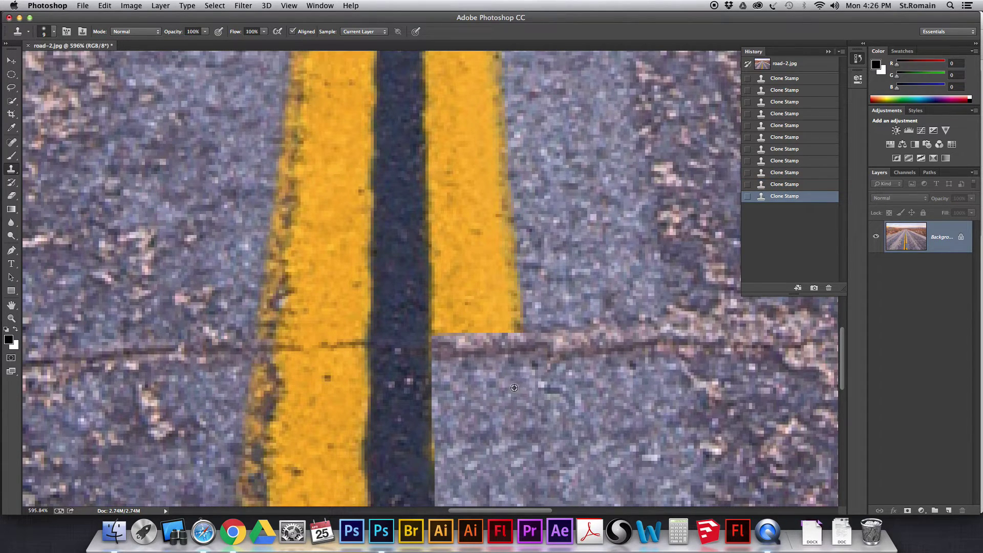
Sample asphalt near the crack, clone it softly along the gap's edges to blend them, and check the image at 100%.
alt+click(553, 348)
drag(442, 354, 445, 461)
scroll(435, 321, down, 5)
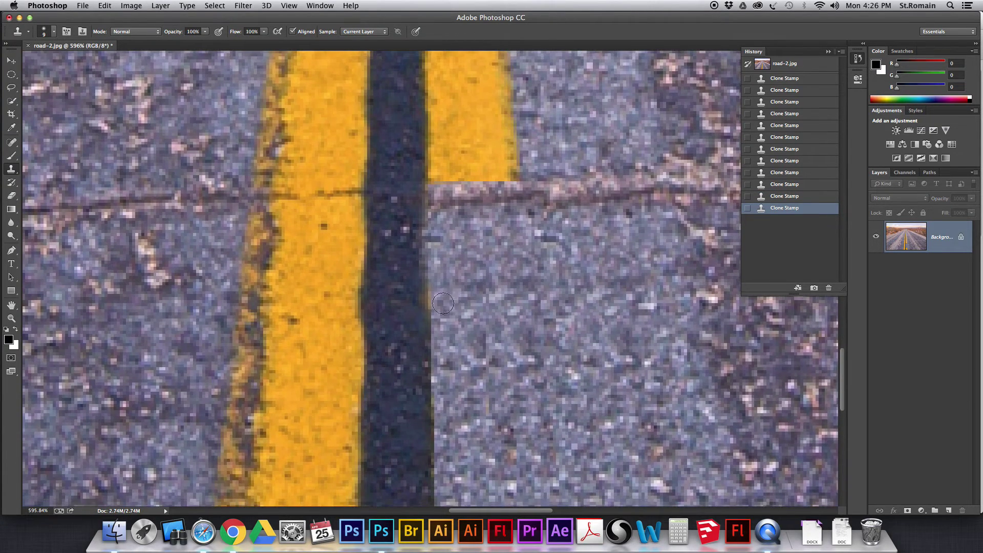
mouse_move(435, 322)
mouse_down()
mouse_move(438, 386)
mouse_move(465, 341)
mouse_move(466, 212)
mouse_up()
key(space)
mouse_move(442, 302)
mouse_down()
mouse_move(448, 392)
mouse_move(502, 398)
mouse_move(592, 386)
mouse_up()
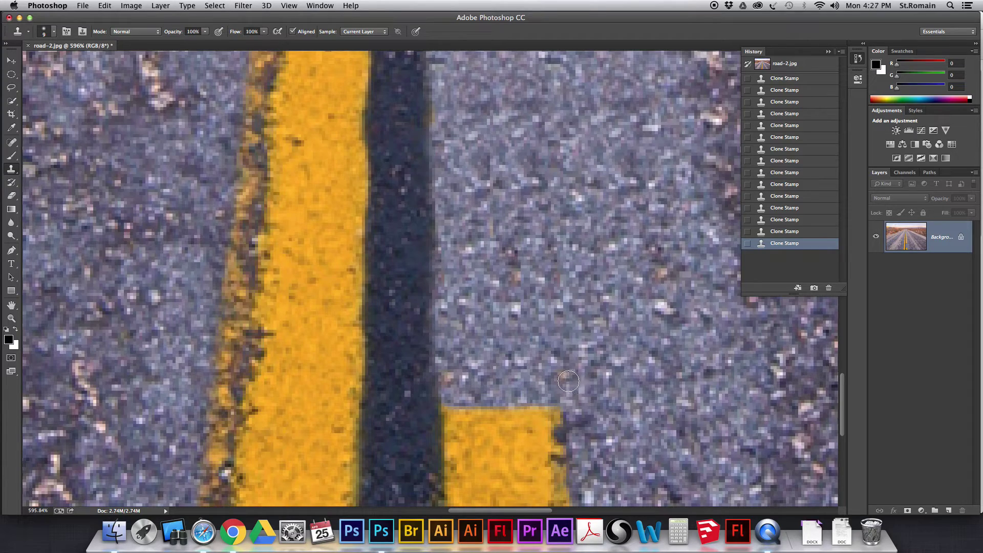
key(super+1)
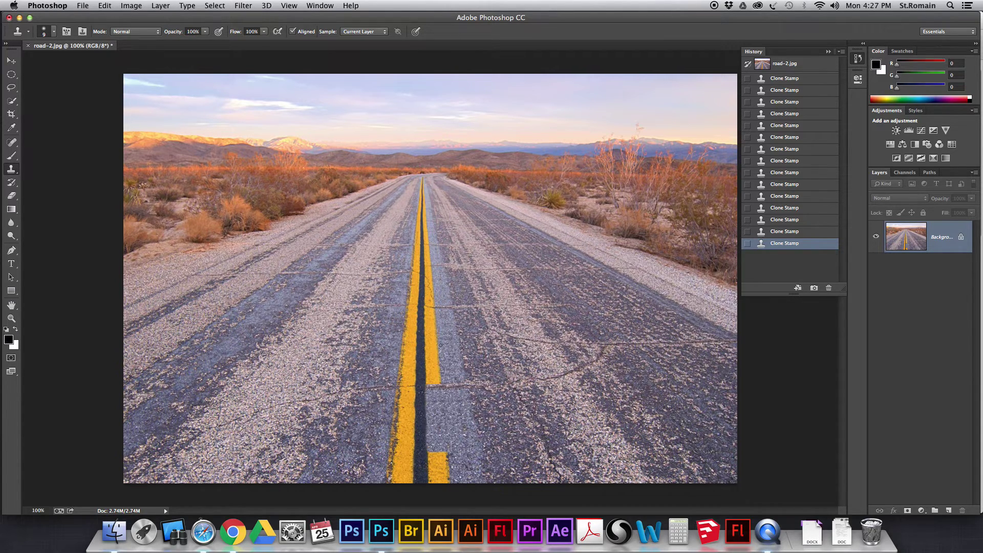
Enlarge the road's yellow lines until the pixel grid shows and turn the pixel grid display off.
key(z)
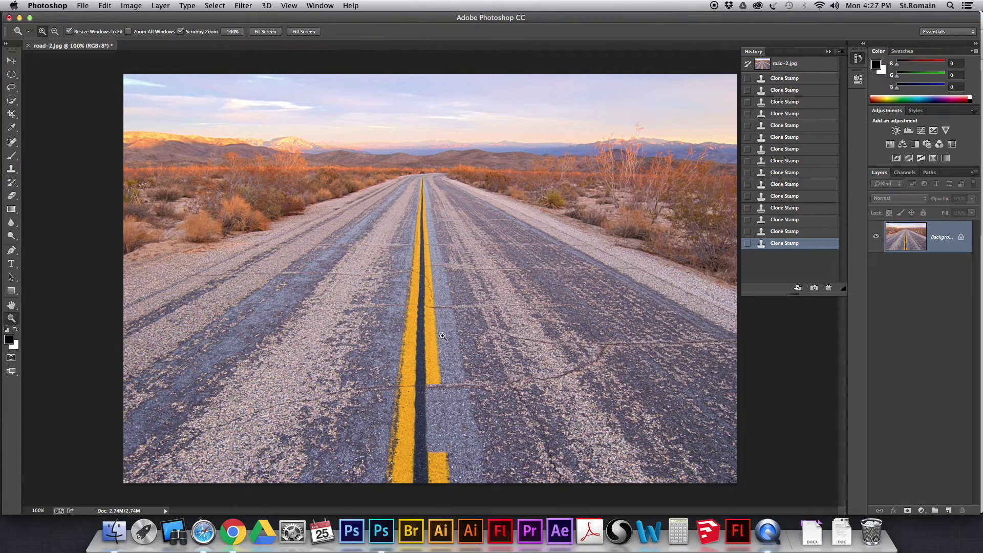
click(439, 332)
click(436, 323)
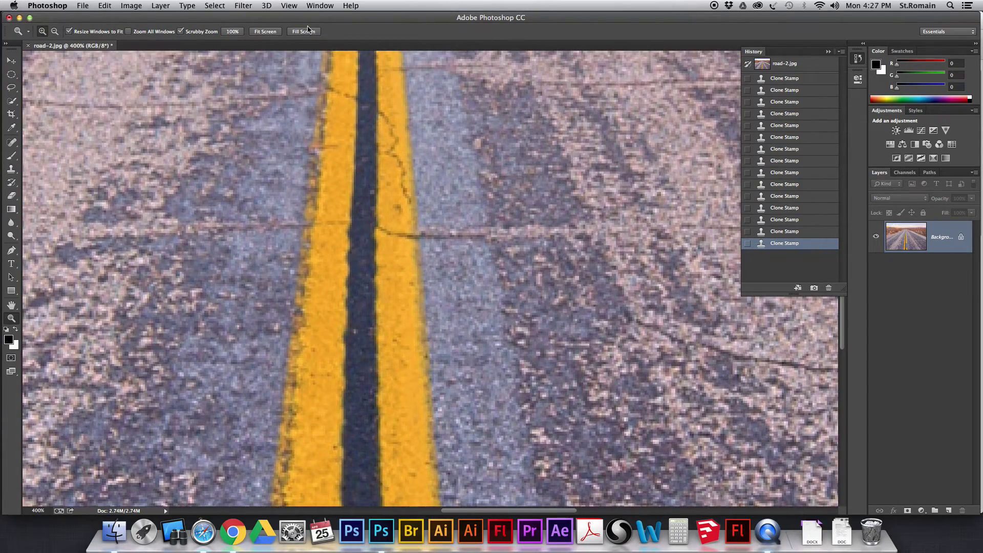
click(290, 6)
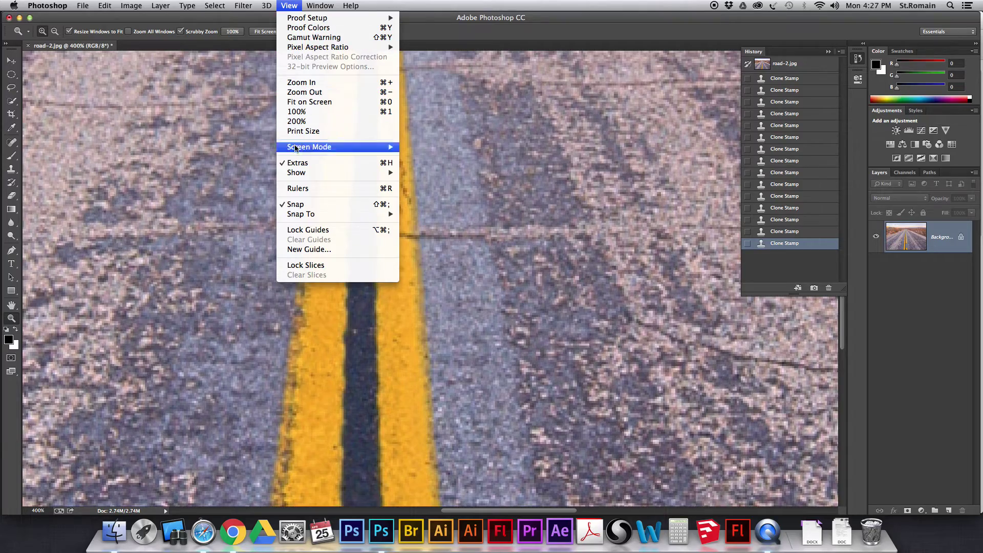
mouse_move(353, 174)
click(417, 265)
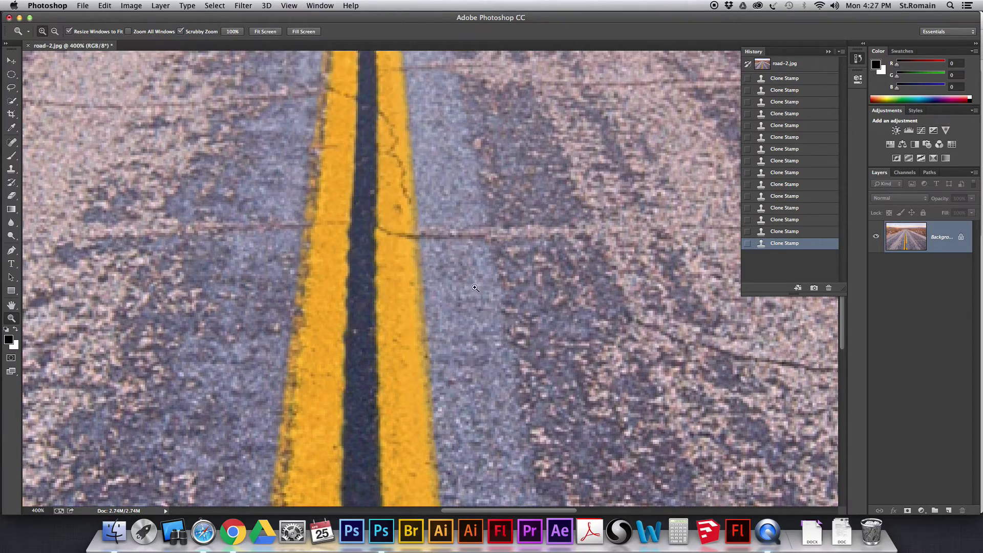
click(435, 289)
drag(435, 292, 446, 287)
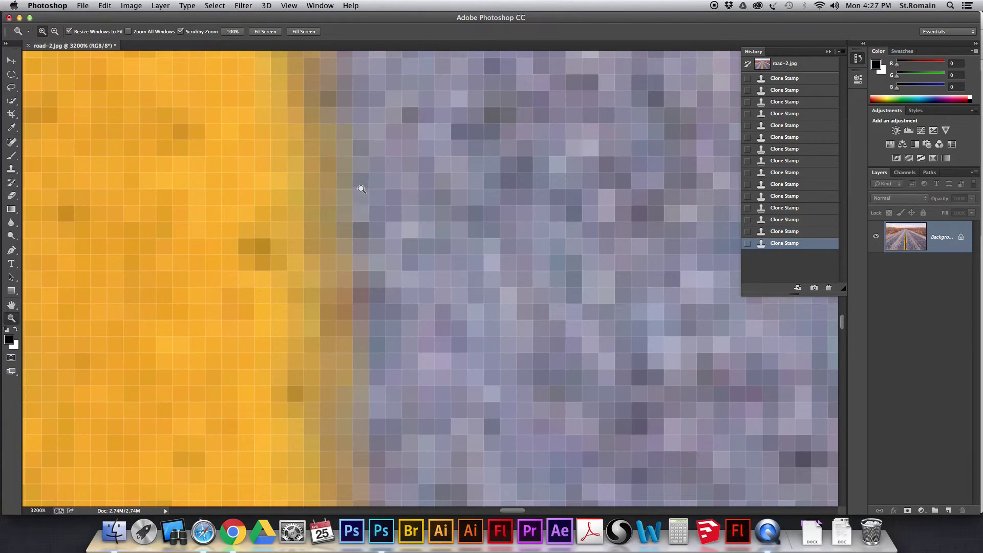
alt+click(363, 184)
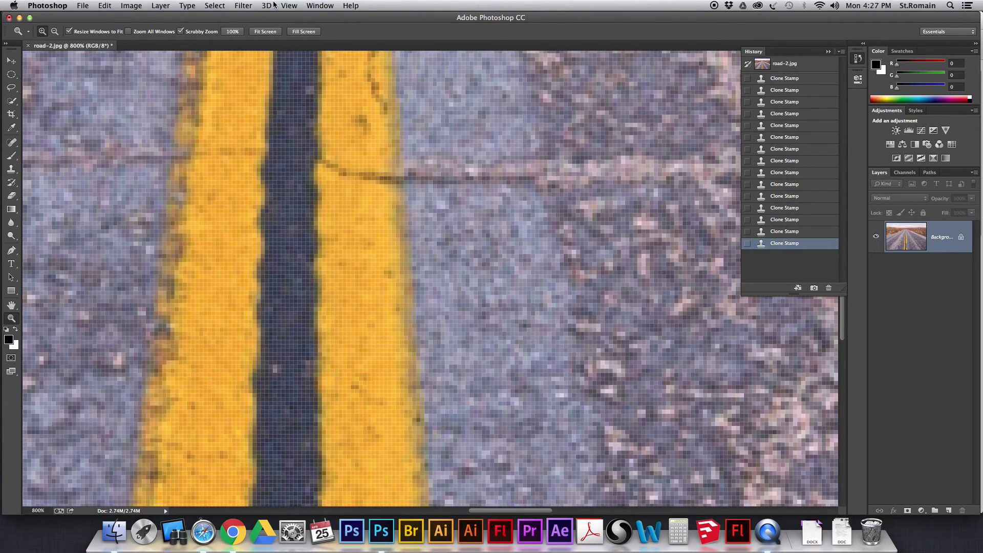
click(289, 5)
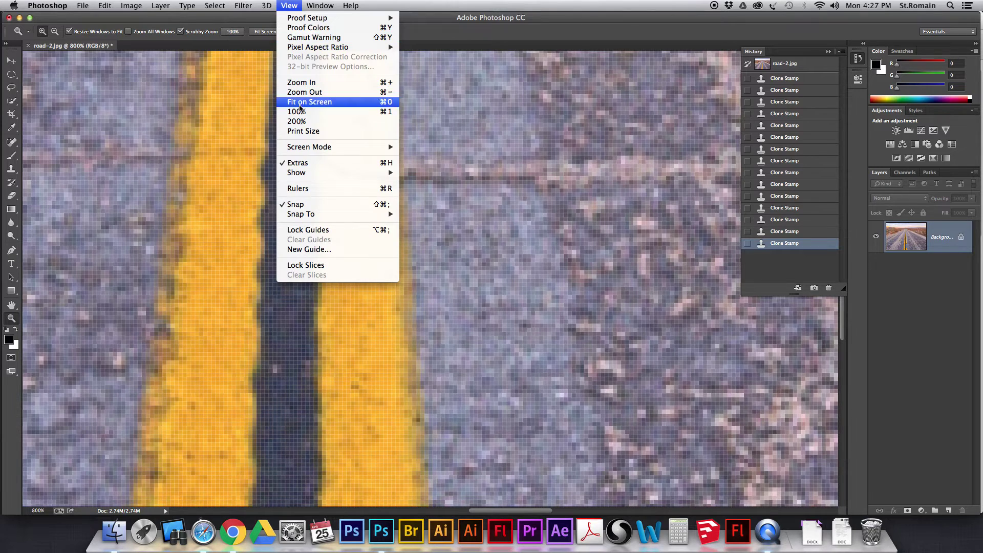
mouse_move(305, 175)
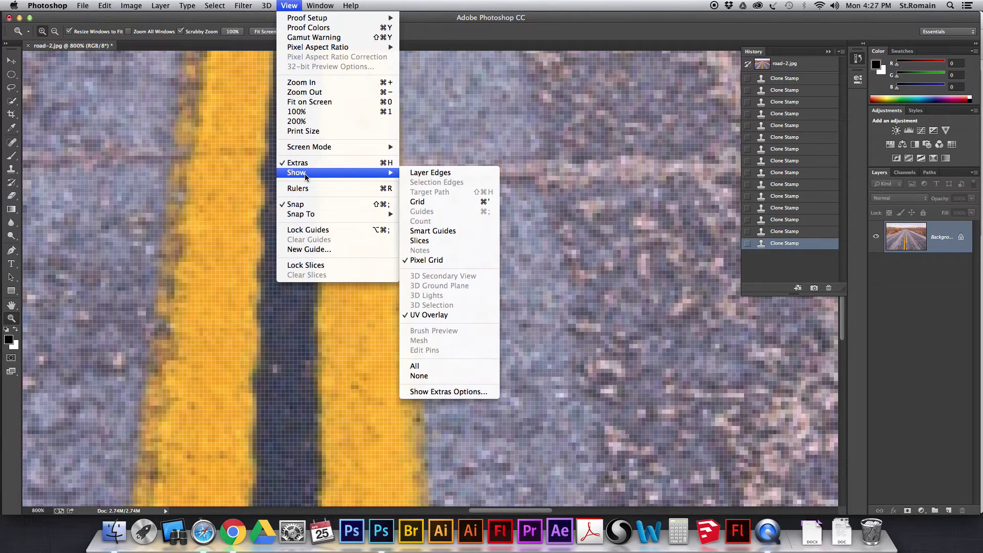
click(431, 260)
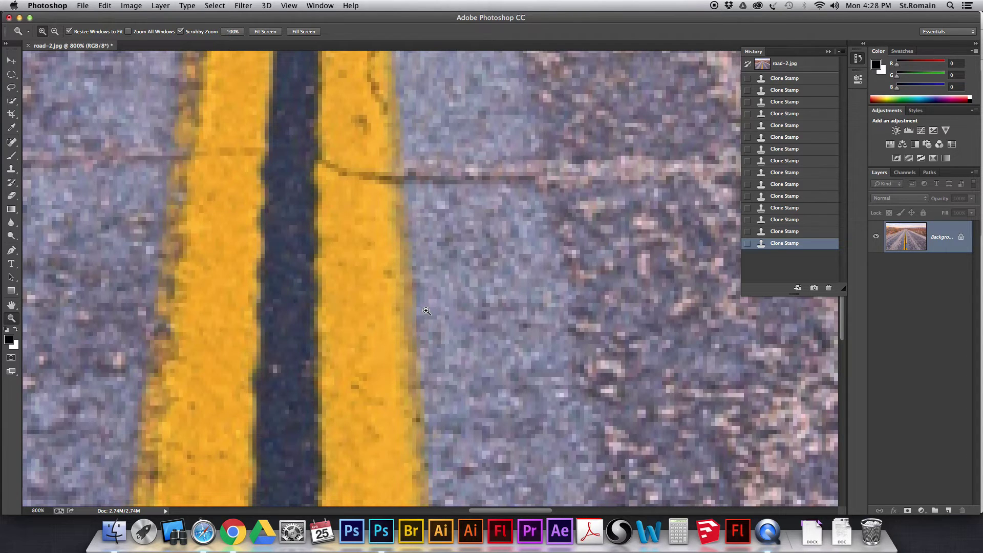
Sample the asphalt beside the right yellow line with the Clone Stamp and clone it over the line around the next crack to open a second gap.
key(super+minus)
key(super+minus)
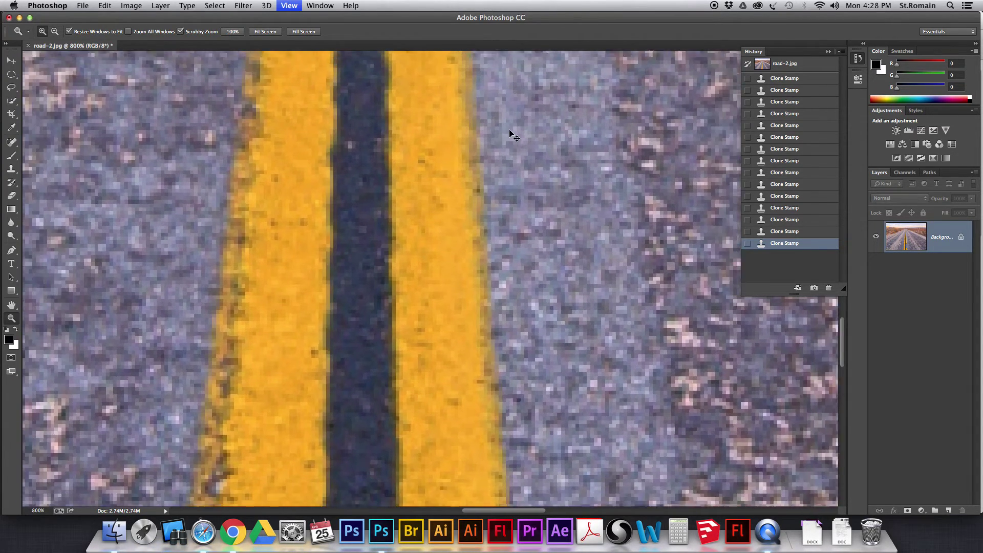
key(super+minus)
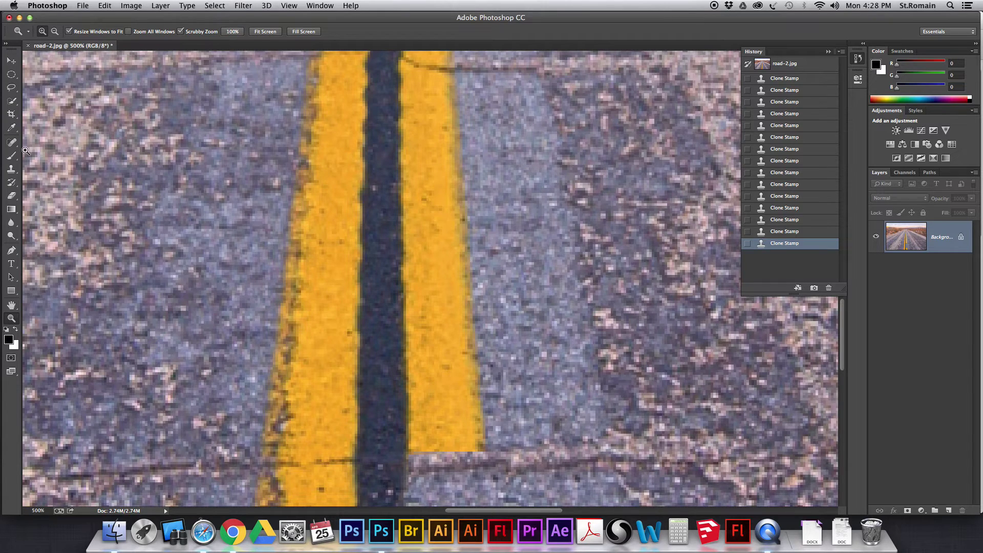
click(11, 169)
drag(465, 217, 425, 284)
alt+click(467, 280)
drag(431, 290, 374, 290)
mouse_move(374, 110)
mouse_down()
mouse_move(414, 115)
mouse_move(423, 271)
mouse_move(391, 276)
mouse_move(381, 142)
mouse_move(381, 247)
mouse_move(407, 273)
mouse_move(400, 129)
mouse_move(424, 266)
mouse_up()
Shrink the Clone Stamp brush to 5 px, clean up the second gap's inner edge and both ends, and check the image at 100%.
key(bracketleft)
key(bracketleft)
key(bracketleft)
key(bracketleft)
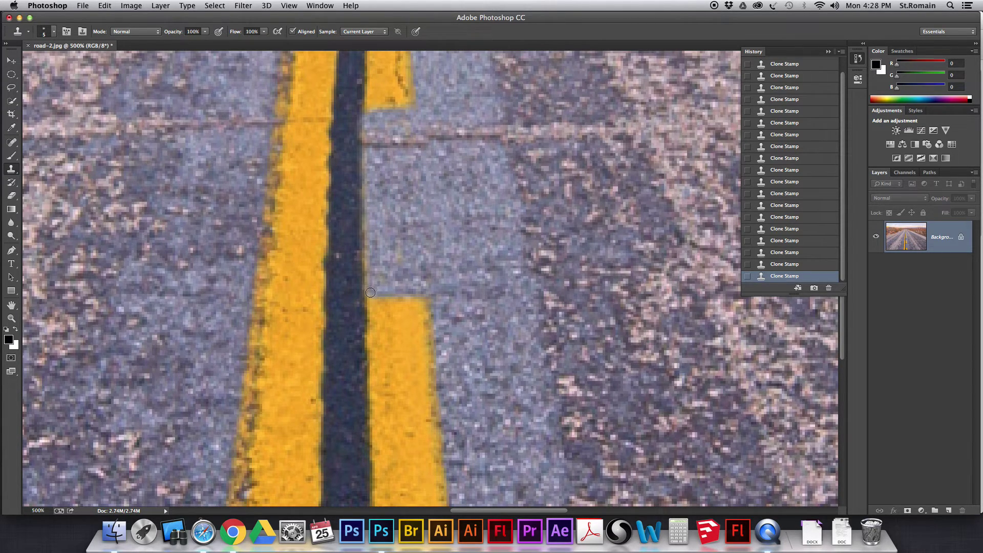
drag(368, 294, 368, 213)
drag(368, 277, 369, 161)
drag(366, 105, 419, 105)
drag(368, 296, 432, 287)
scroll(432, 273, down, 5)
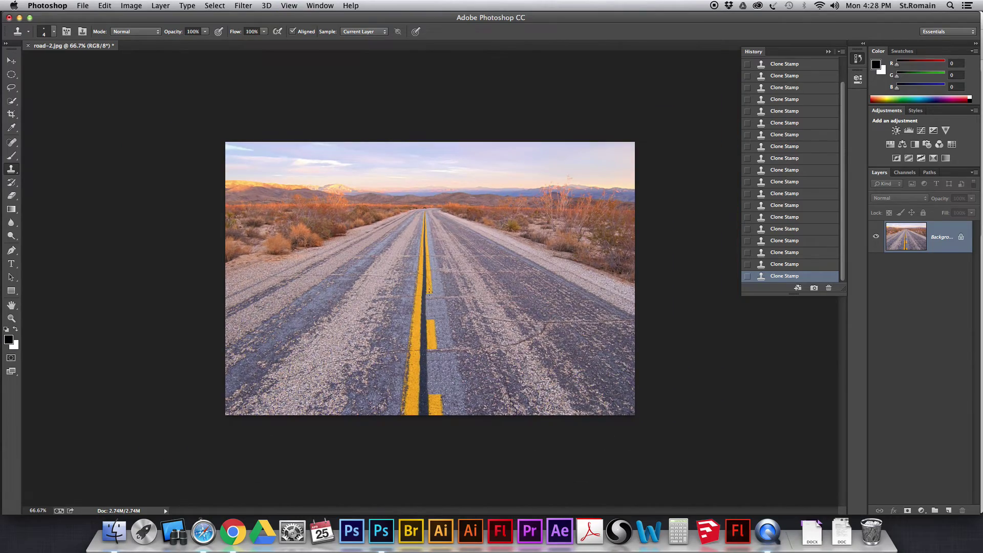
key(super+1)
key(super+1)
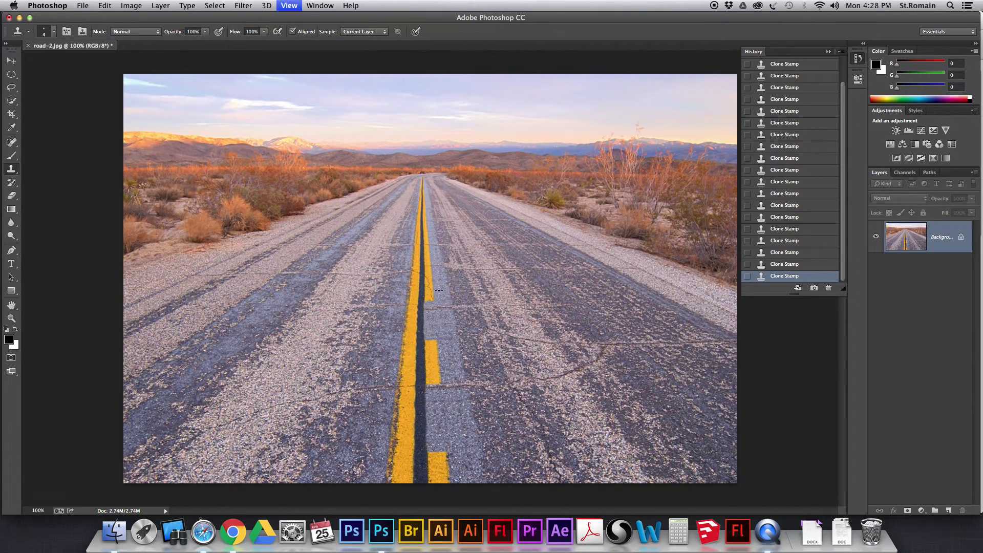
Clone asphalt over the right yellow line farther up the road to open a third, shorter gap, and check the image at 100%.
key(super+plus)
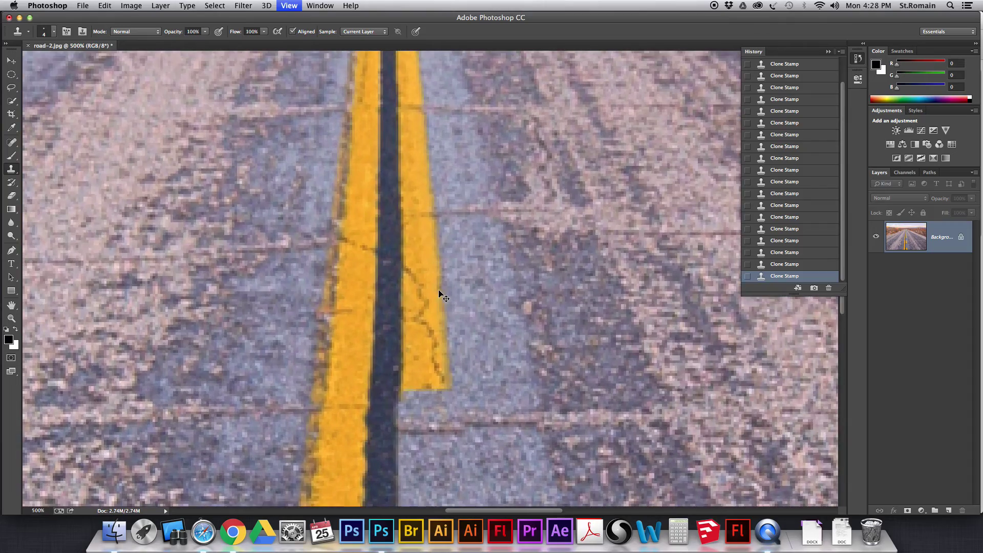
key(super+minus)
key(super+minus)
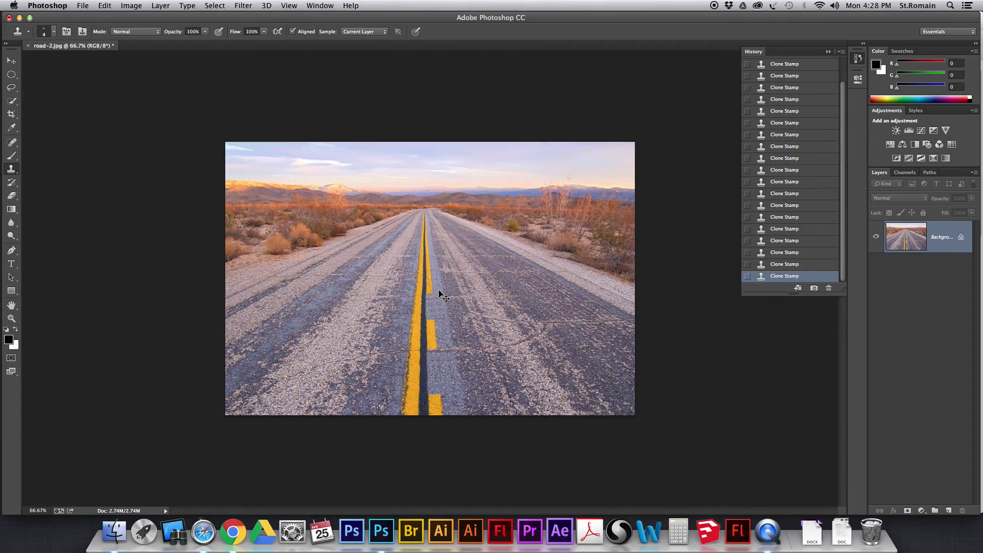
key(super+plus)
key(super+plus)
key(super+plus)
key(super+plus)
key(super+plus)
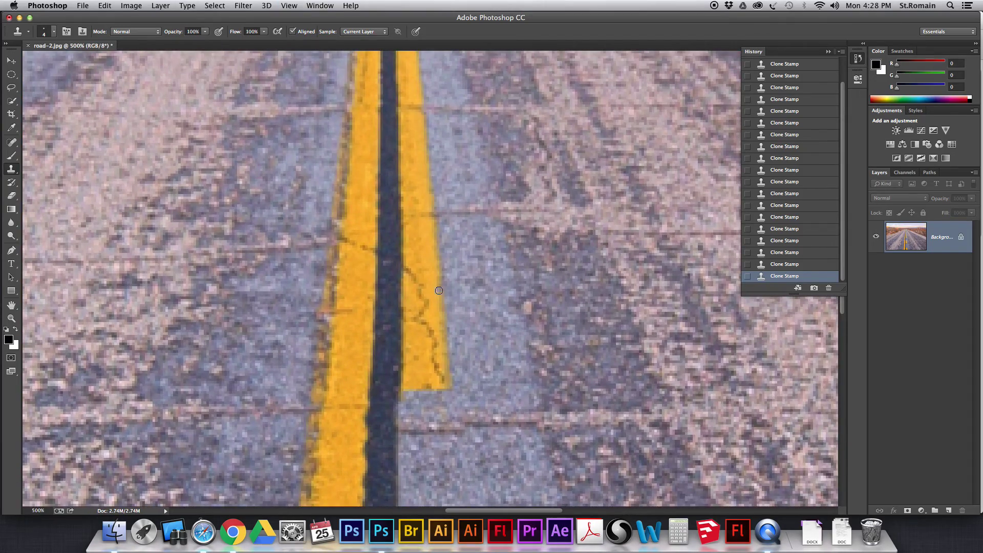
mouse_move(441, 293)
mouse_down()
mouse_move(468, 402)
mouse_move(461, 355)
mouse_up()
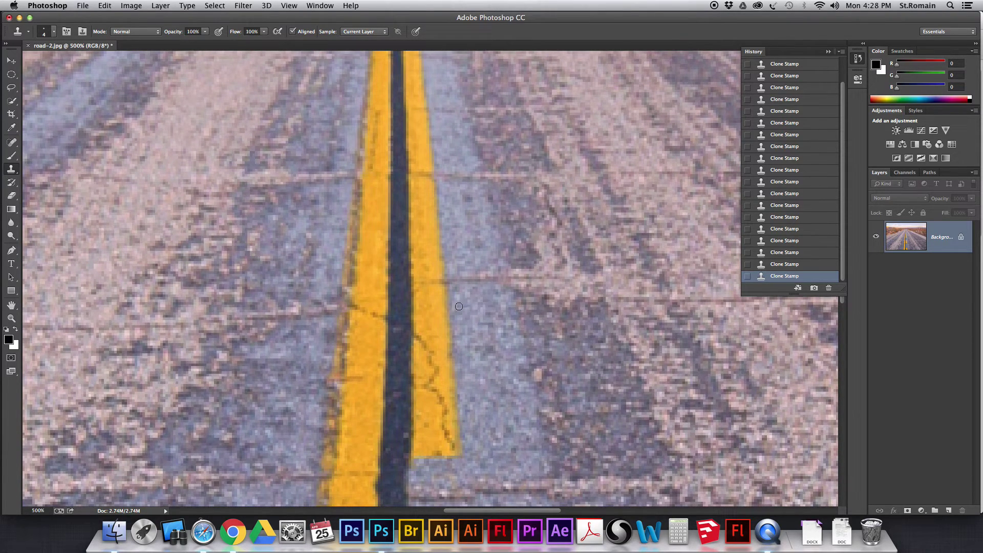
mouse_move(448, 306)
mouse_down()
mouse_move(417, 307)
mouse_move(414, 212)
mouse_move(446, 213)
mouse_move(445, 303)
mouse_move(424, 297)
mouse_move(418, 221)
mouse_move(431, 219)
mouse_move(442, 300)
mouse_move(450, 267)
mouse_move(438, 296)
mouse_move(432, 220)
mouse_move(432, 298)
mouse_move(425, 225)
mouse_move(414, 212)
mouse_move(417, 304)
mouse_move(437, 293)
mouse_up()
key(super+1)
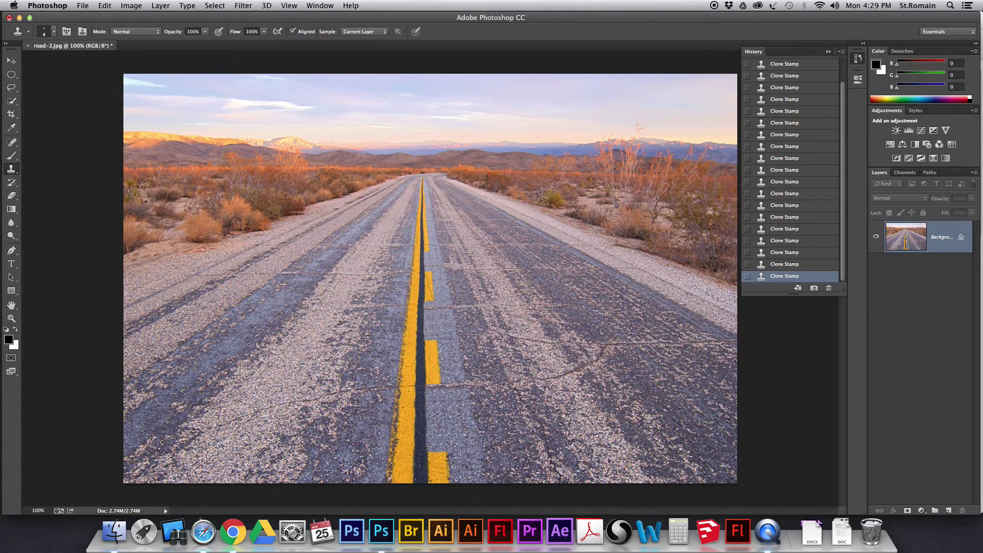
Try the Desktop's _temp folder as the Save As location, glance at the assignment page in Chrome, and cancel the save in Photoshop.
click(88, 7)
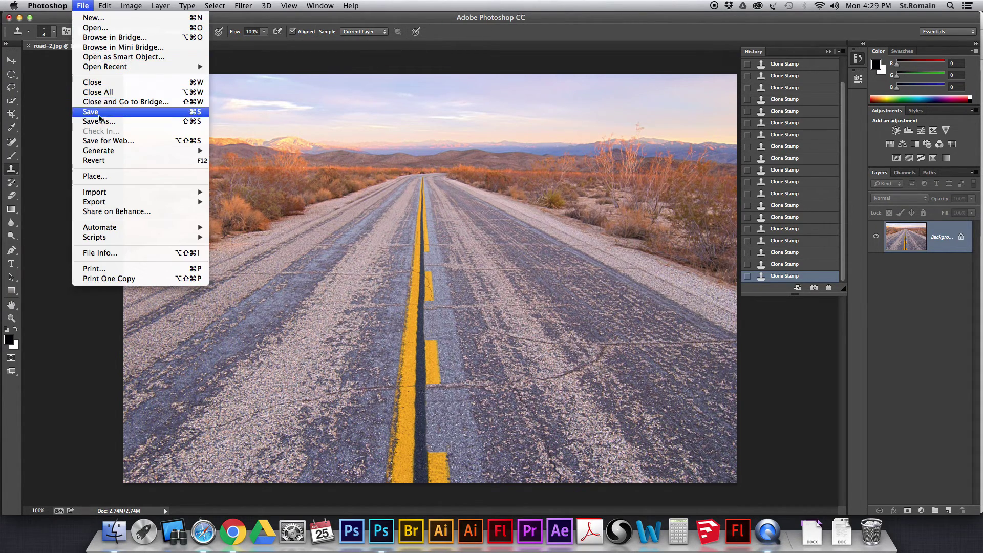
click(100, 123)
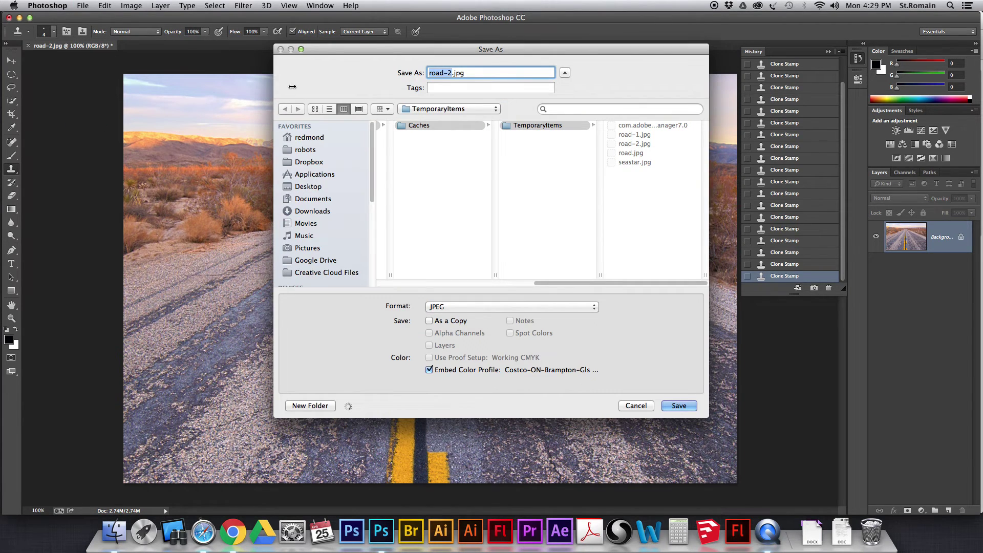
click(308, 191)
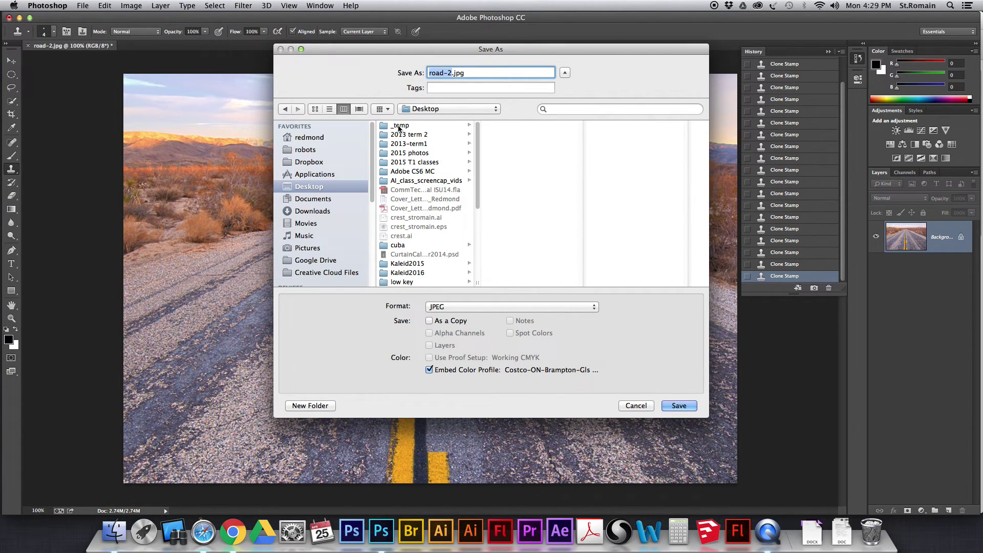
click(402, 126)
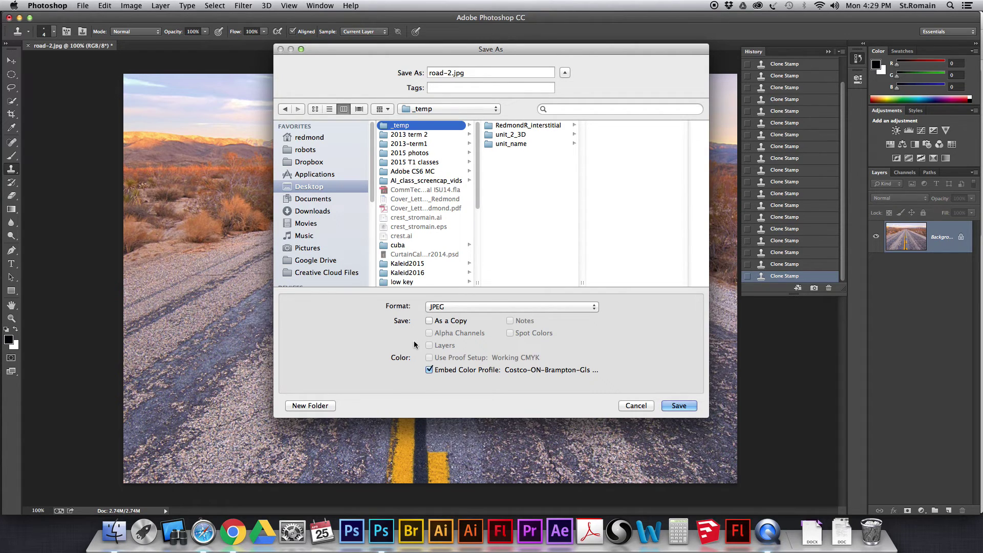
click(233, 530)
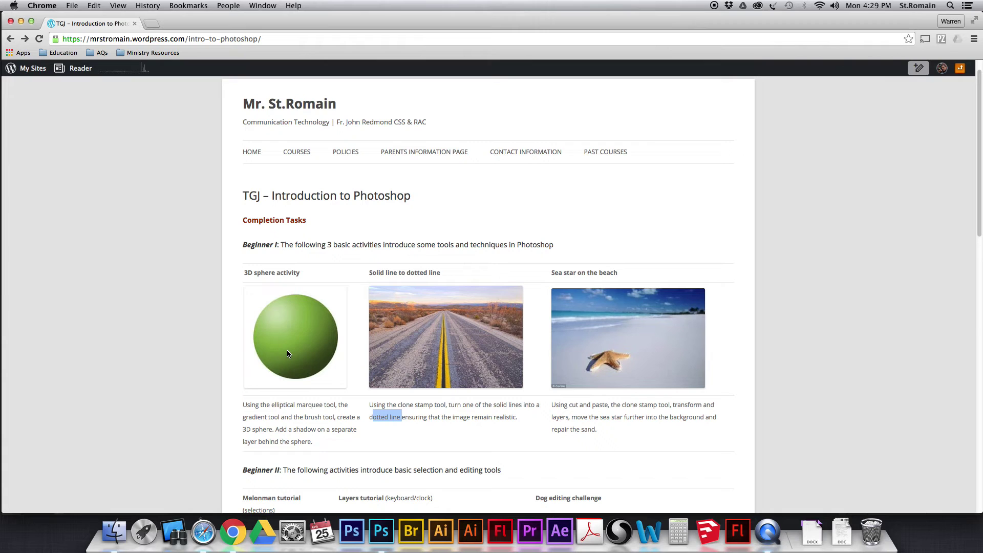
key(super+Tab)
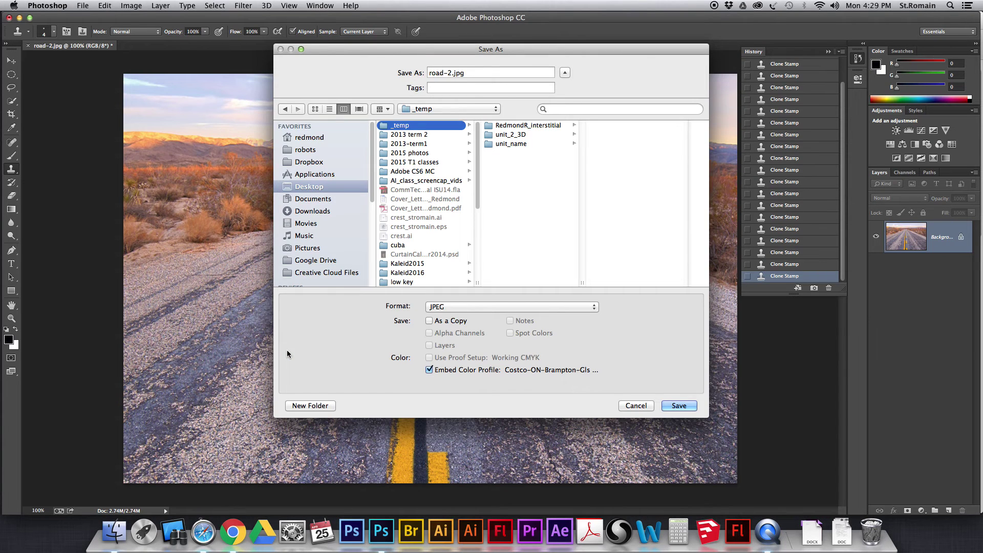
click(636, 406)
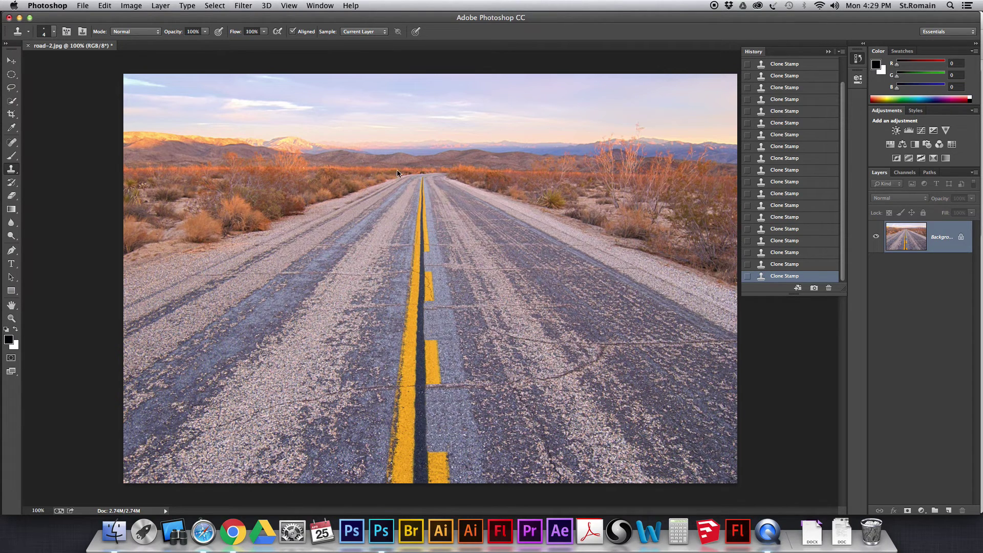
Try the Photoshop format in Save As for the road image, switch back to JPEG, and cancel the save.
click(84, 6)
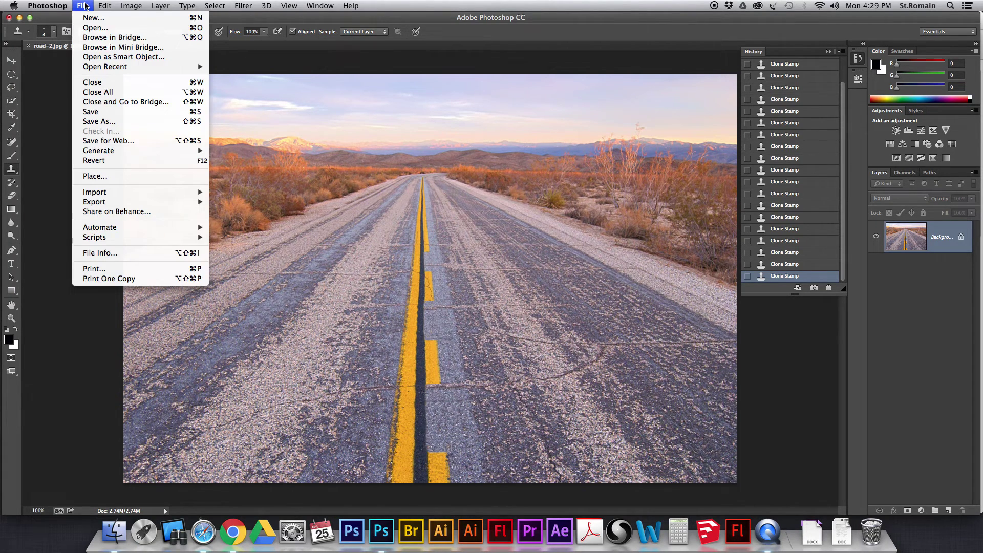
click(96, 121)
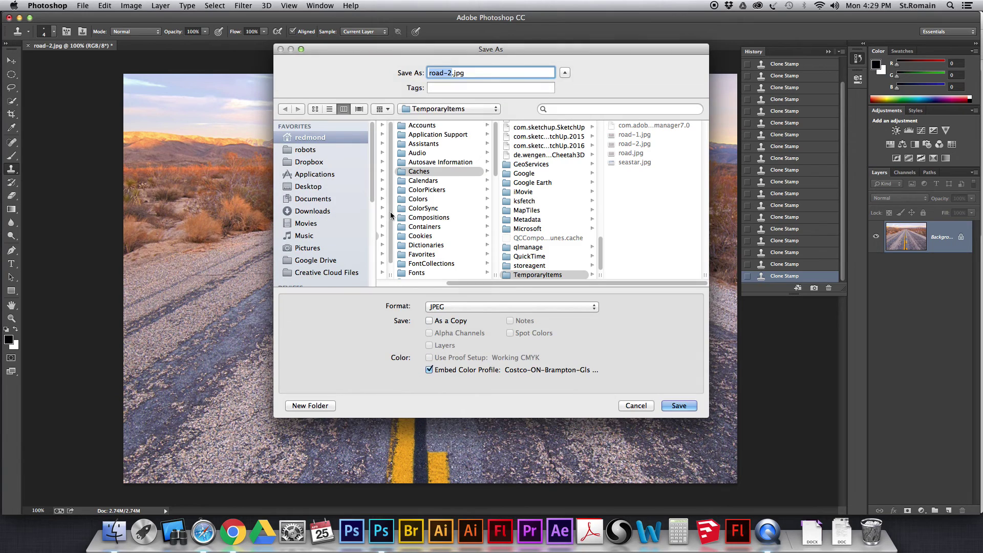
click(447, 306)
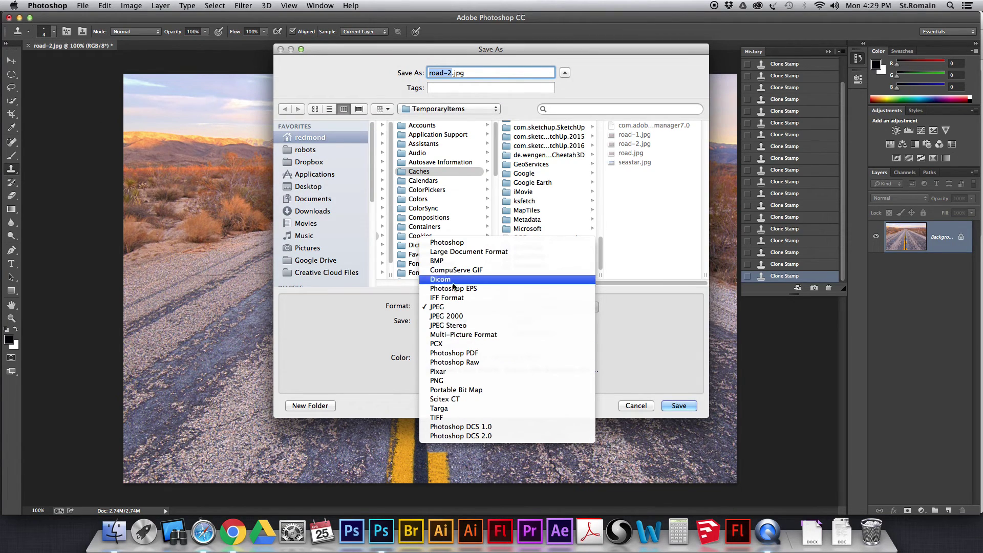
click(454, 243)
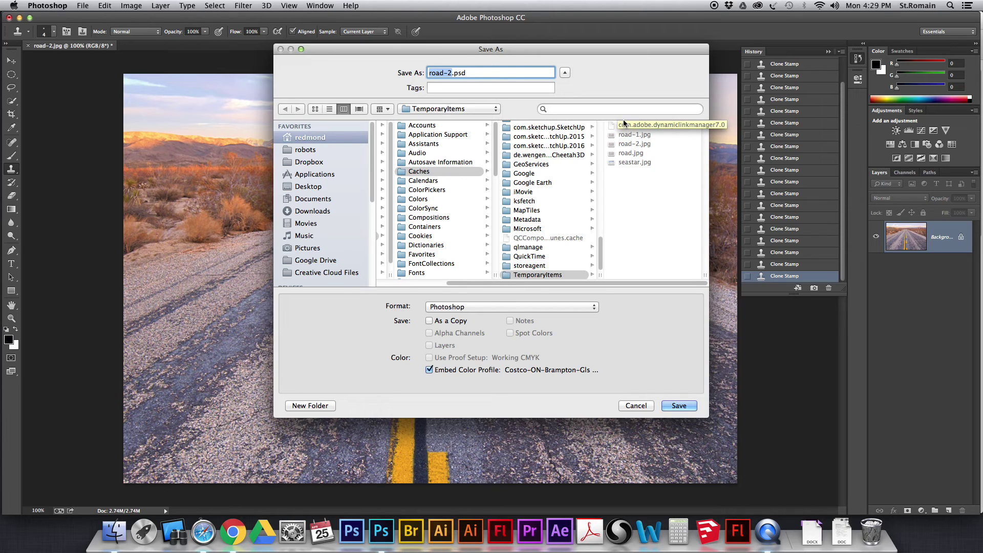
click(539, 307)
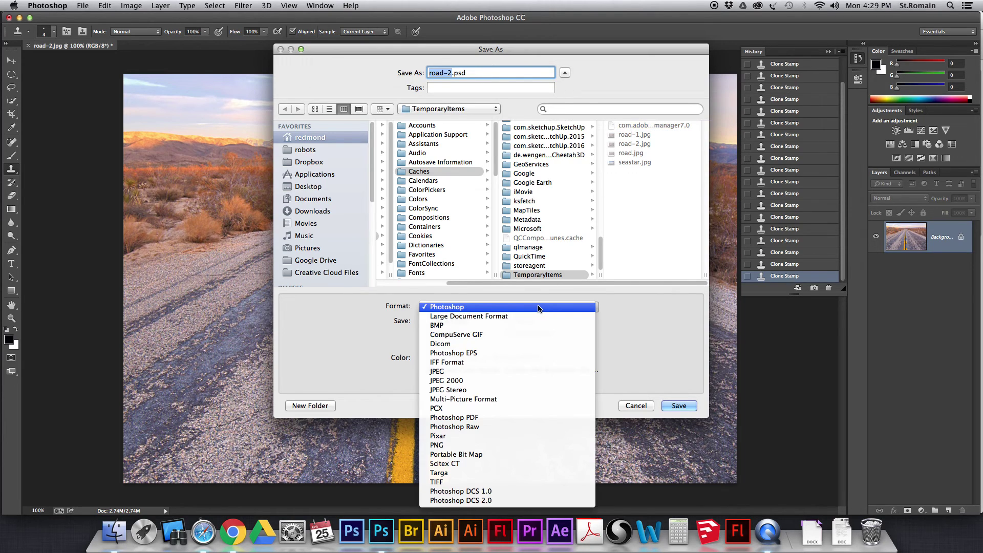
click(522, 372)
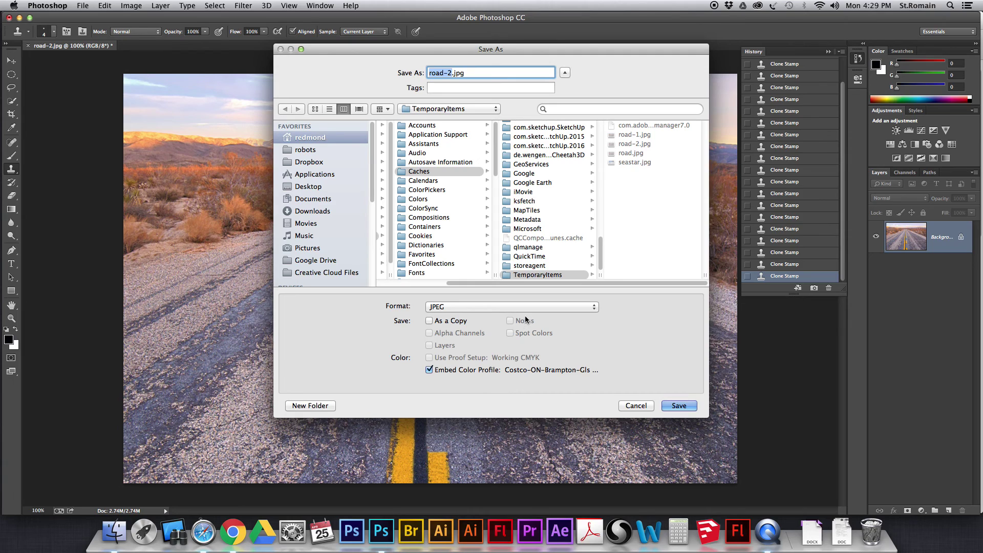
click(634, 406)
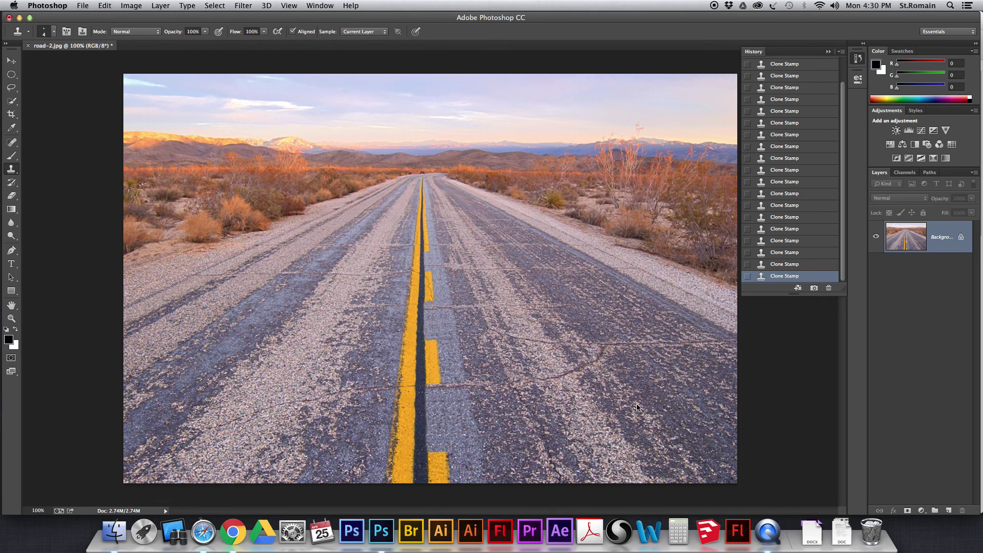